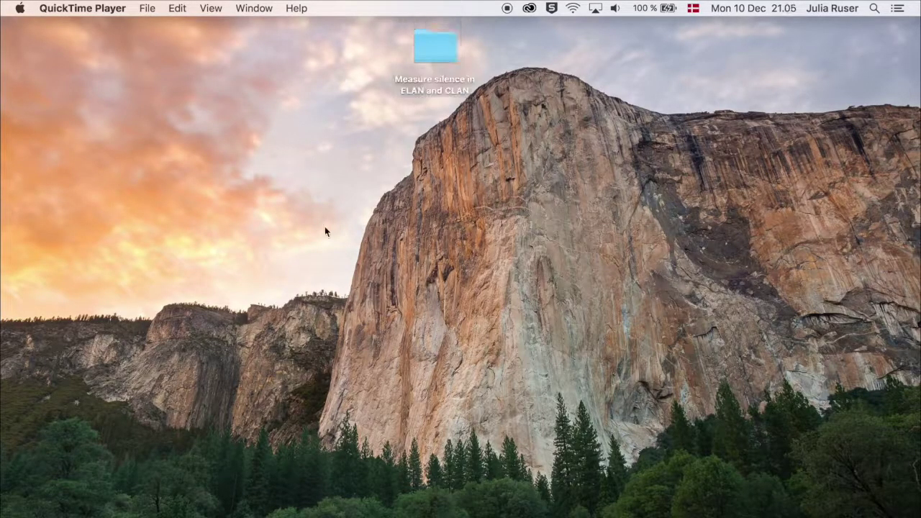
# Open the 'Measure silence in ELAN and CLAN' folder in Finder to show How_to__measure_silence_automatically.wav
pyautogui.click(475, 138)
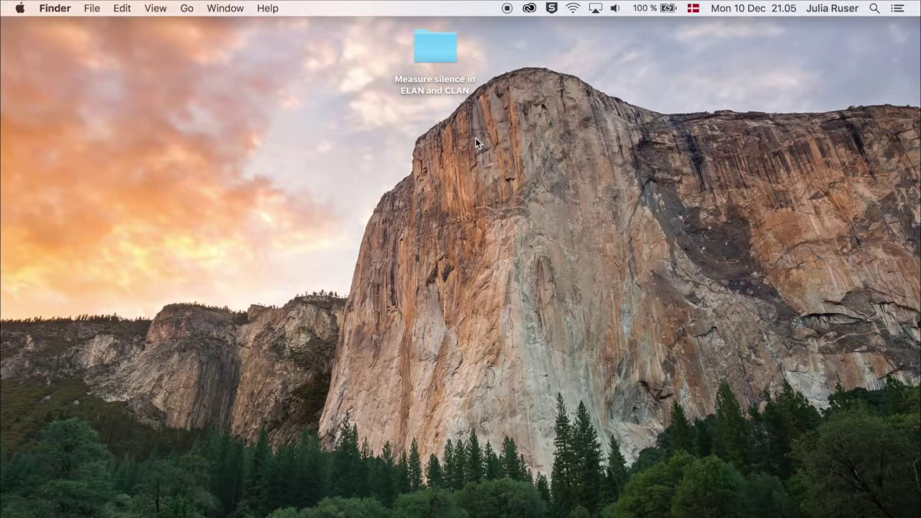
pyautogui.doubleClick(441, 49)
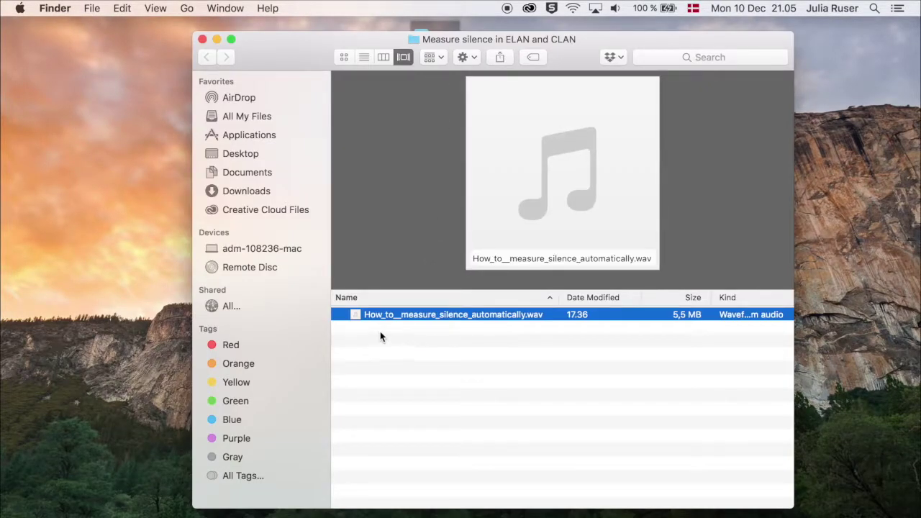
pyautogui.click(453, 381)
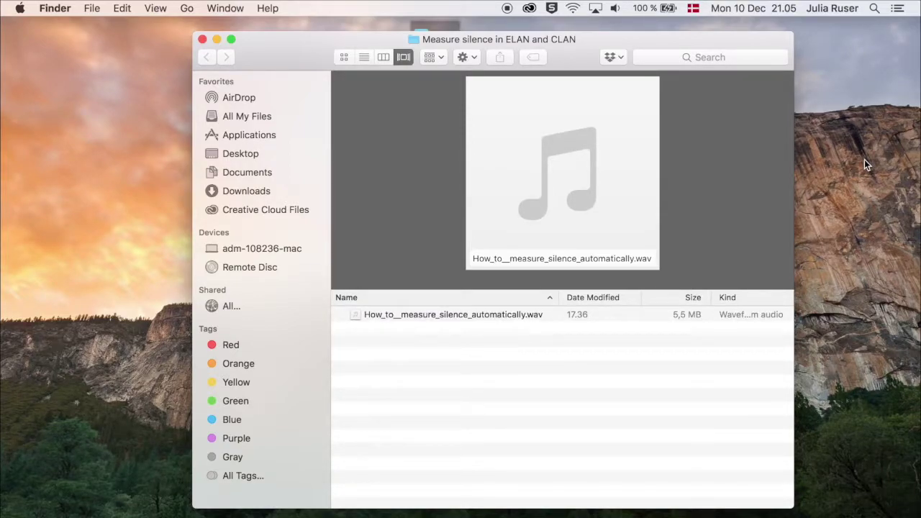
# Launch ELAN 5.3 through Spotlight search
pyautogui.click(874, 8)
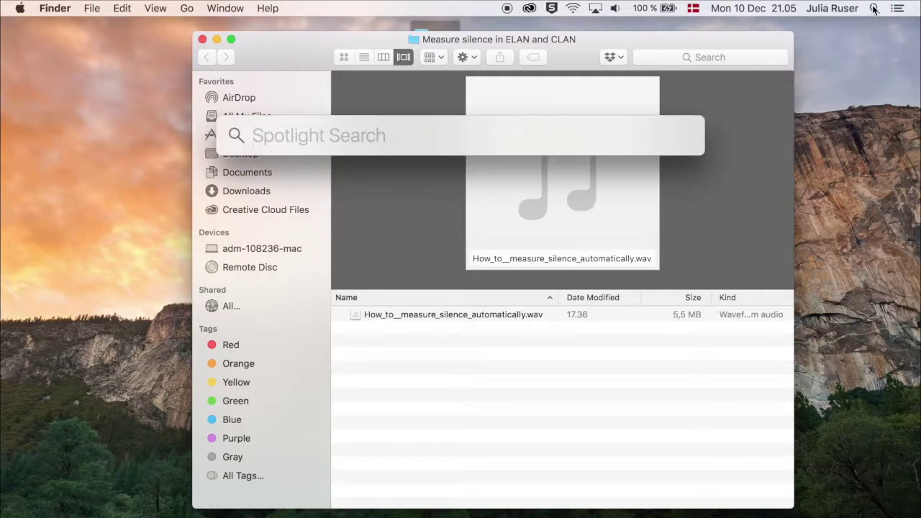
pyautogui.write('elan')
pyautogui.press('Return')
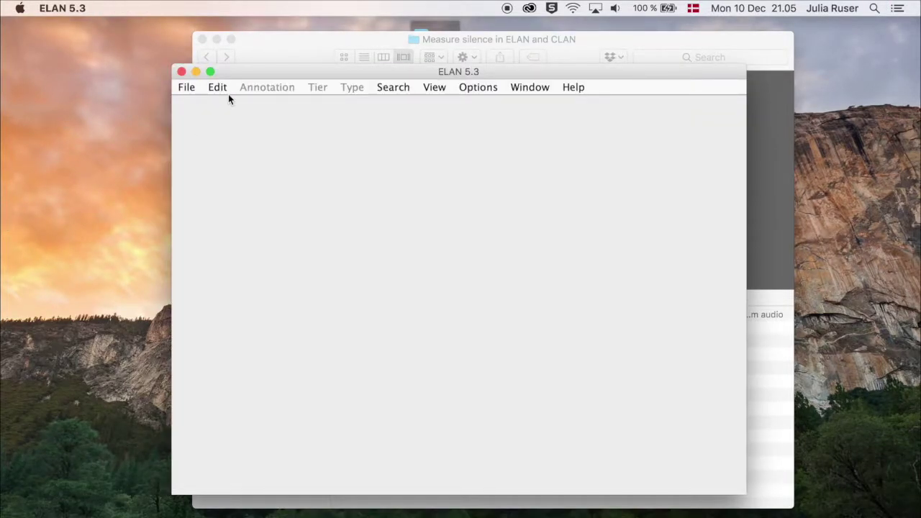
# Start a new transcription and add How_to__measure_silence_automatically.wav from the Measure silence folder as media
pyautogui.click(187, 88)
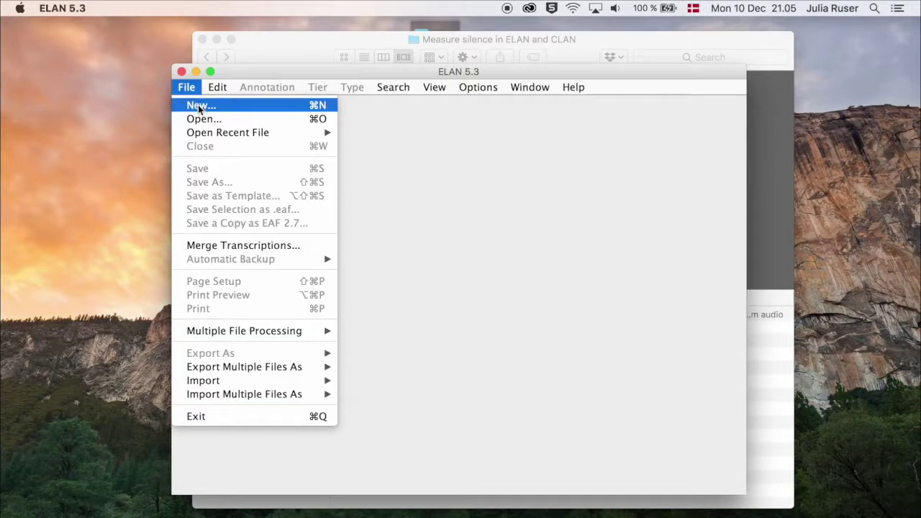
pyautogui.click(200, 108)
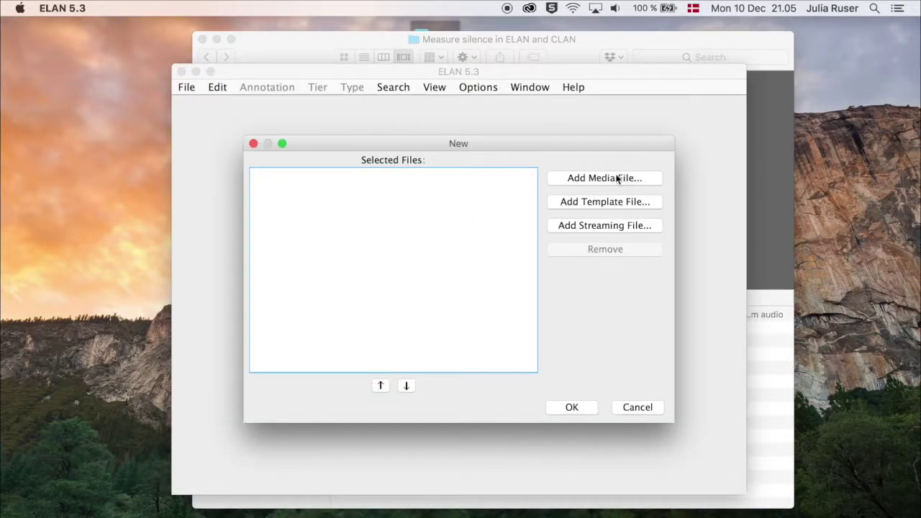
pyautogui.click(601, 180)
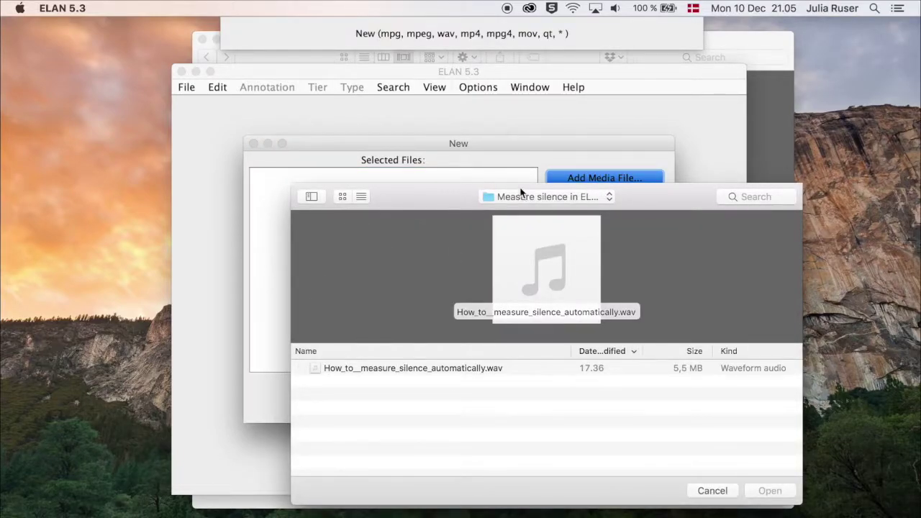
pyautogui.click(519, 197)
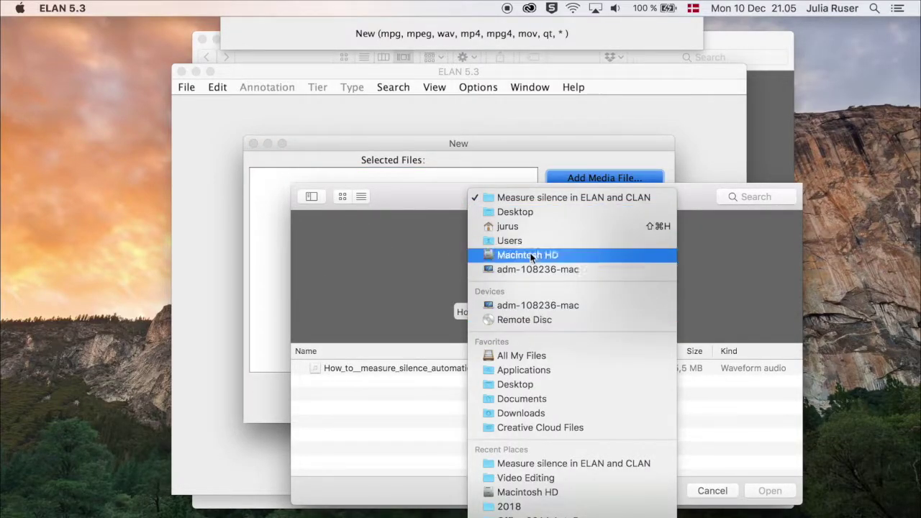
pyautogui.click(541, 204)
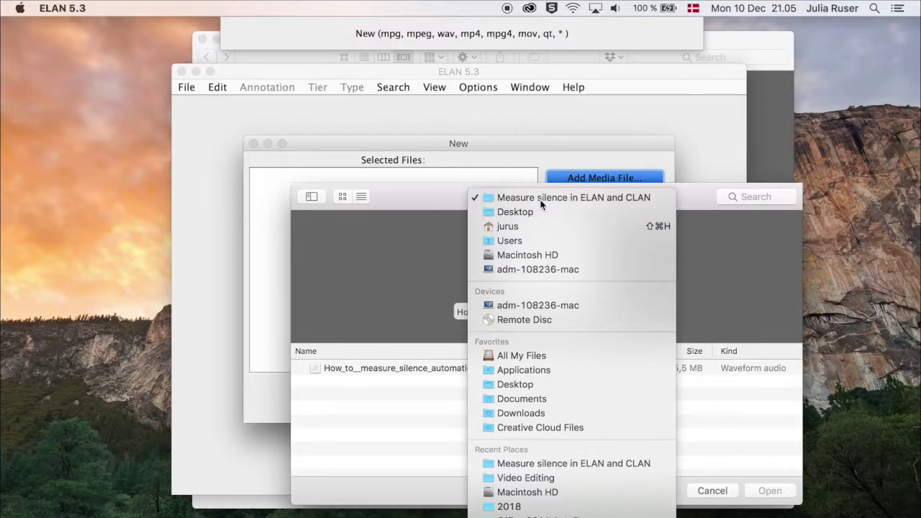
pyautogui.click(384, 370)
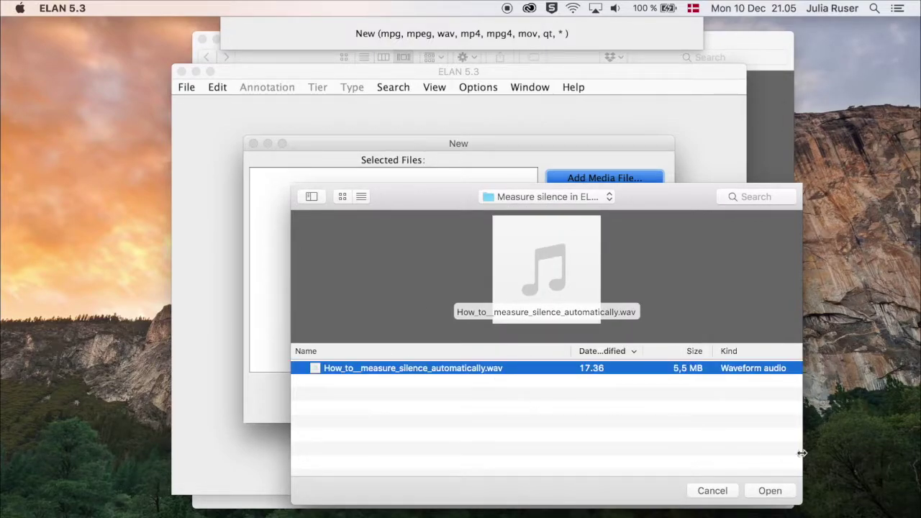
pyautogui.click(768, 491)
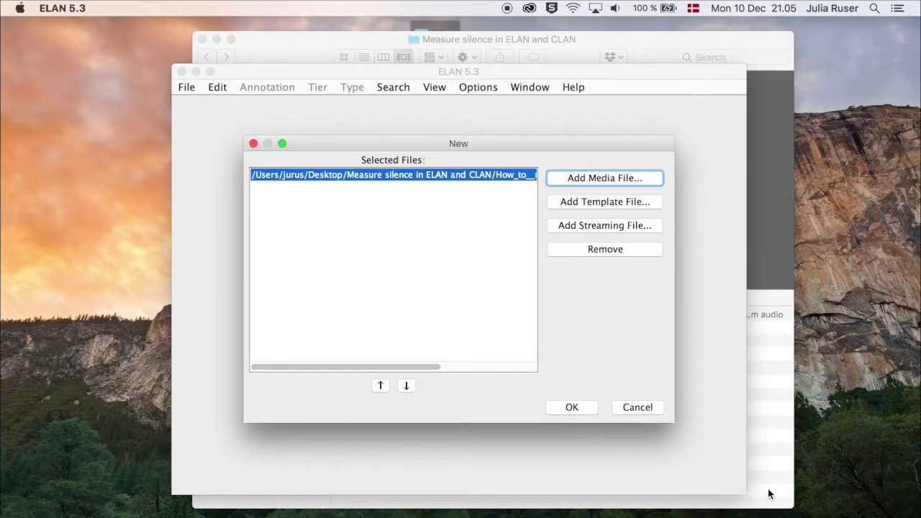
# Confirm the new transcription, maximize the window, and select Silence Recognizer MPI-PL among the recognizers
pyautogui.click(570, 408)
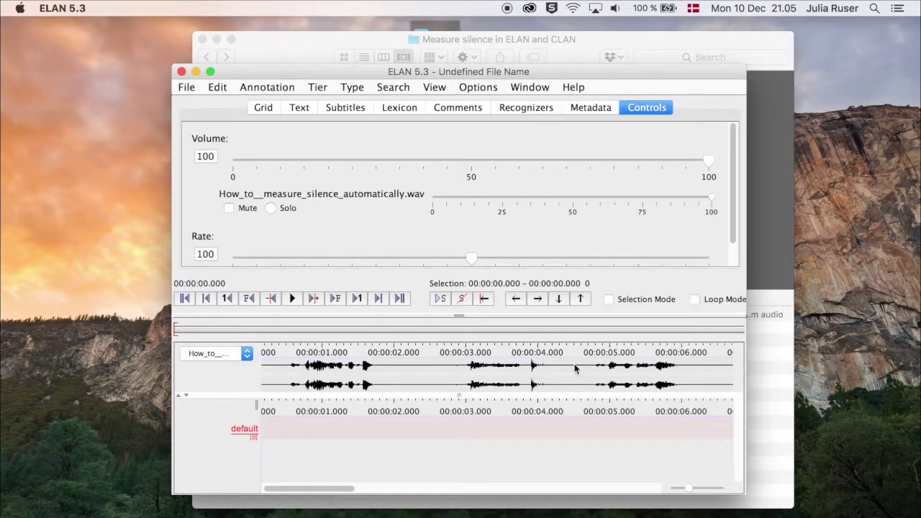
pyautogui.doubleClick(625, 75)
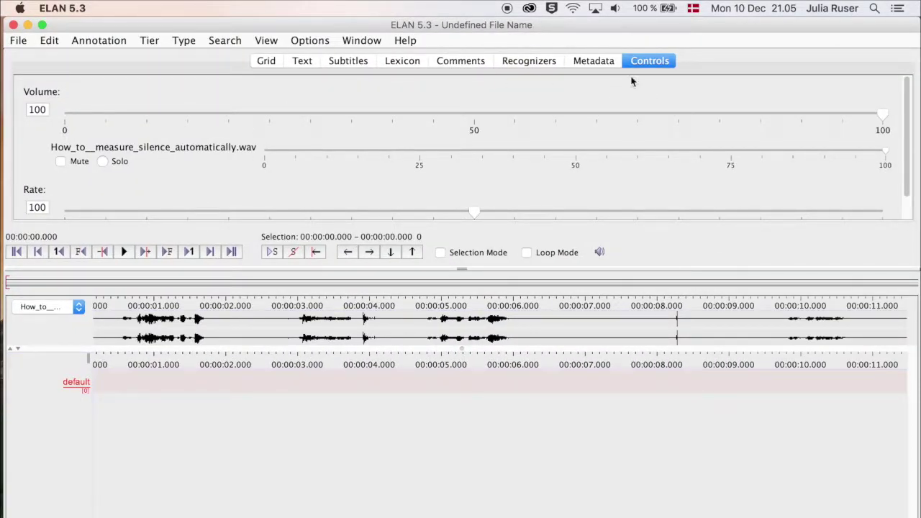
pyautogui.click(535, 60)
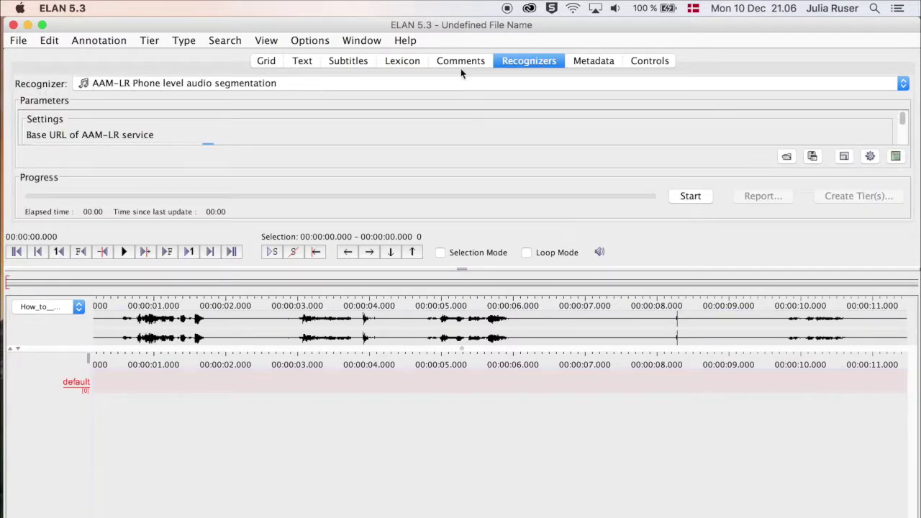
pyautogui.click(902, 84)
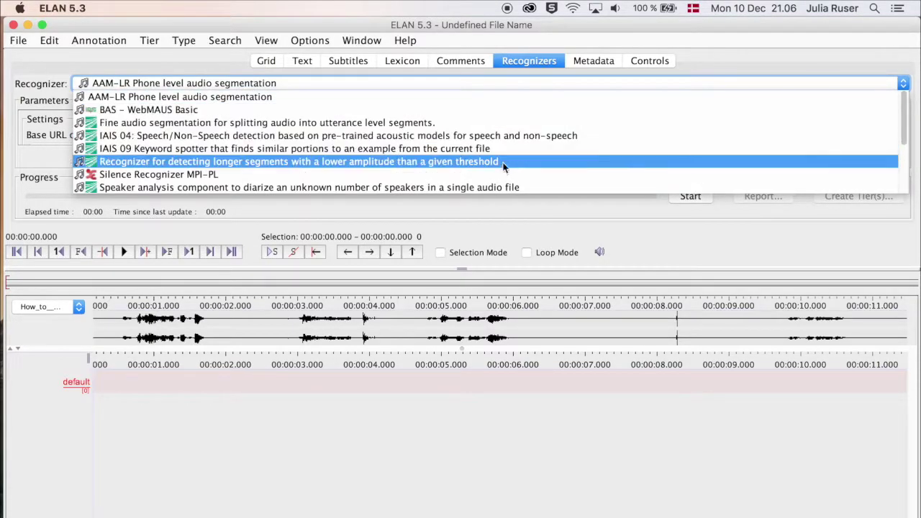
pyautogui.click(496, 177)
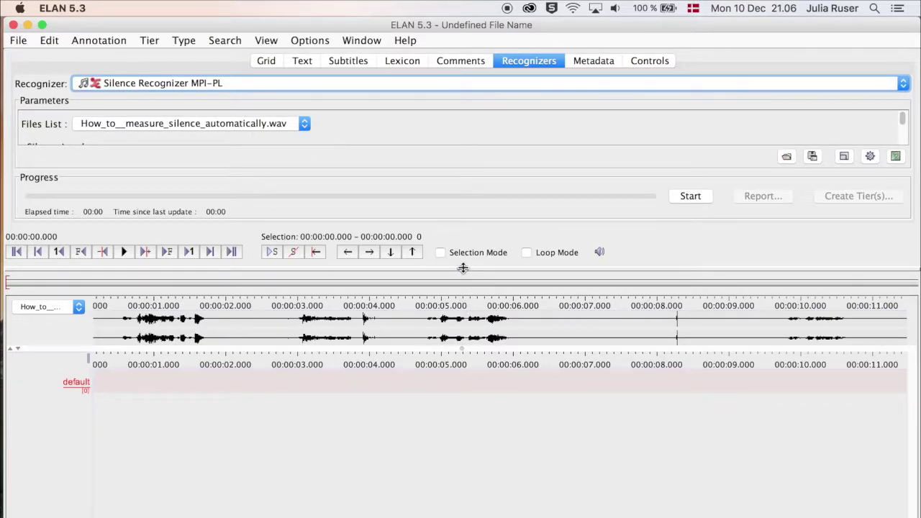
# Expand the recognizer parameters showing -26 dB silence level, 400 ms minimal silence and 300 ms non-silence
pyautogui.moveTo(463, 268); pyautogui.dragTo(458, 517)
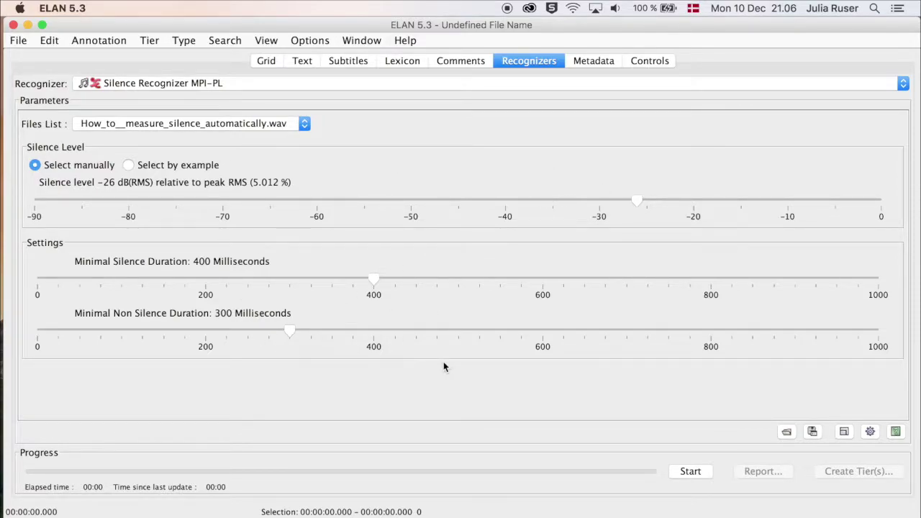
# Run silence detection and create a Channel2 tier from its s and x segments
pyautogui.click(691, 472)
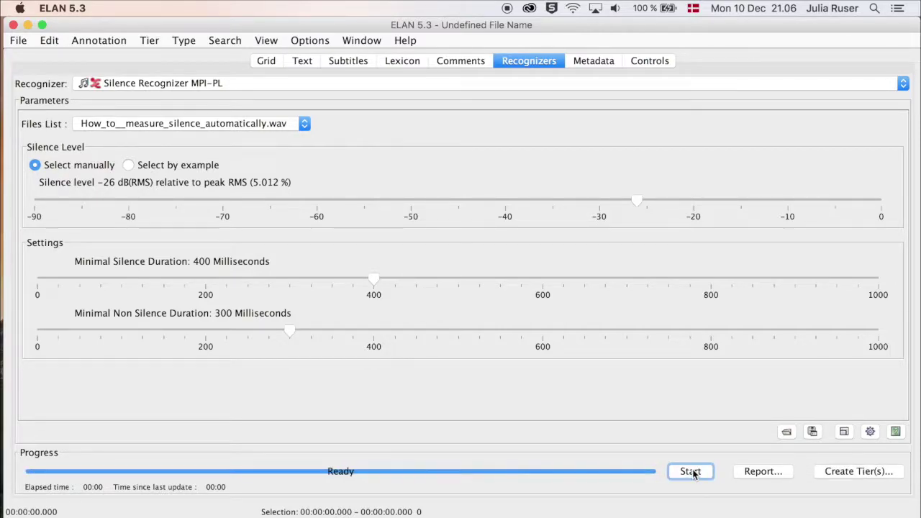
pyautogui.click(848, 474)
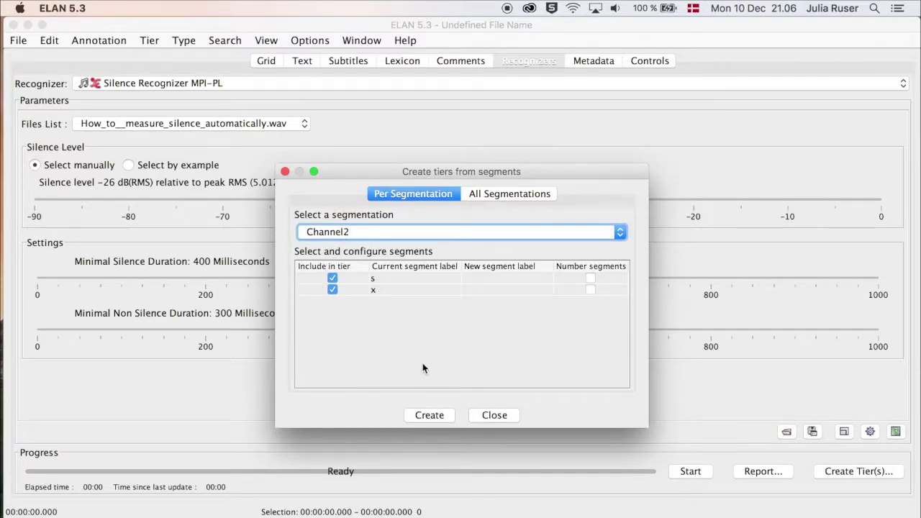
pyautogui.click(427, 415)
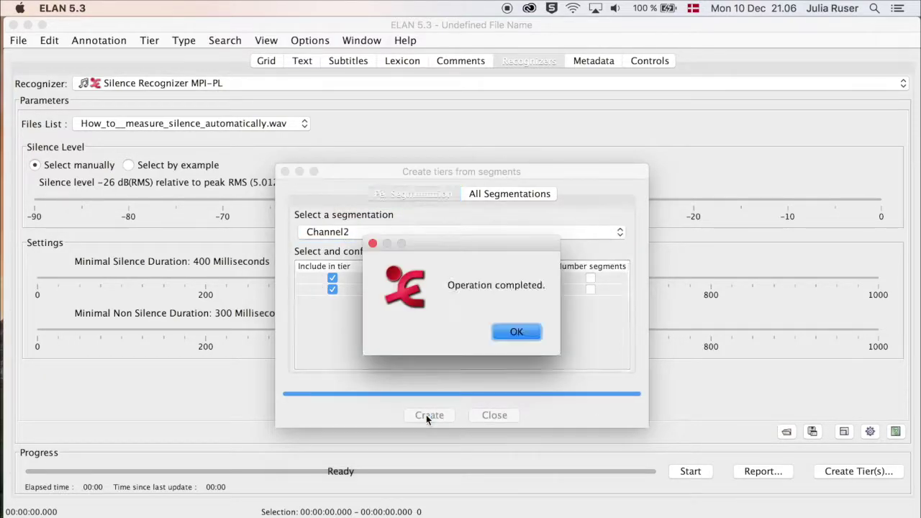
pyautogui.click(517, 331)
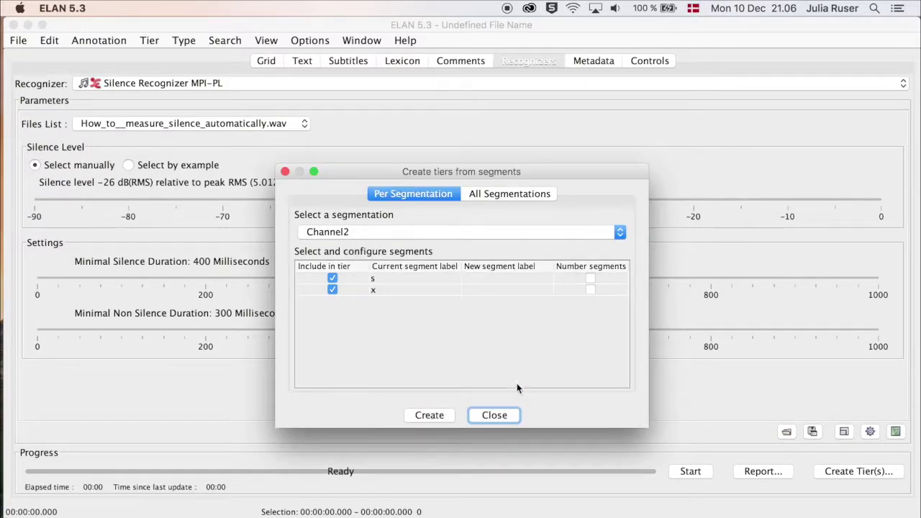
pyautogui.click(495, 416)
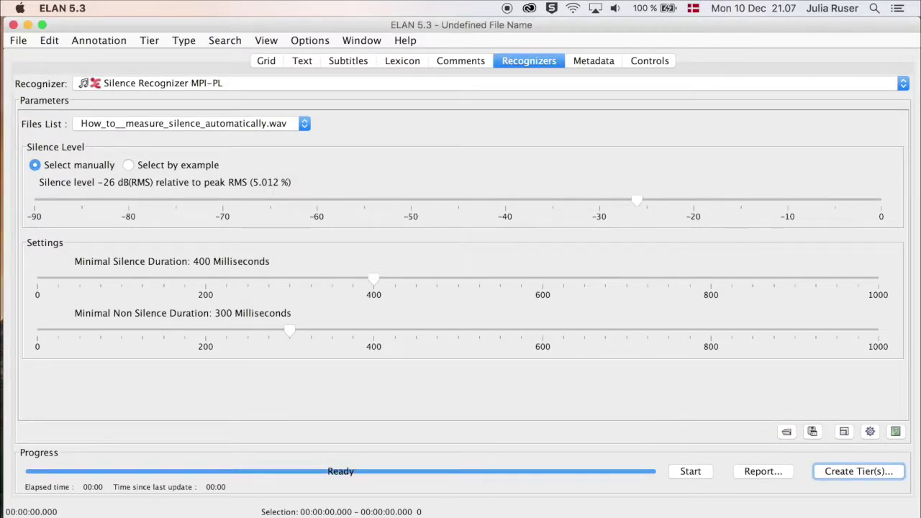
# Reveal the Channel2 tier under the waveform and scroll through its 15 s/x annotations and back
pyautogui.moveTo(475, 502); pyautogui.dragTo(477, 254)
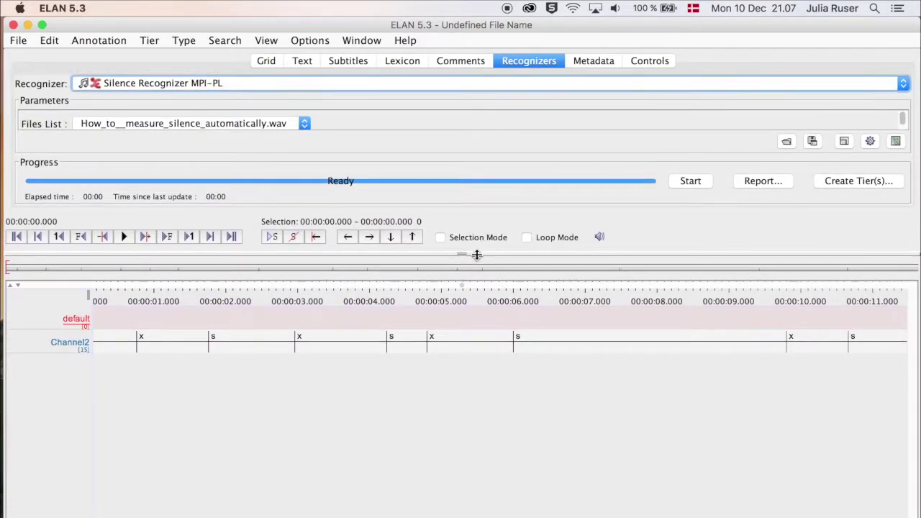
pyautogui.moveTo(463, 285); pyautogui.dragTo(451, 378)
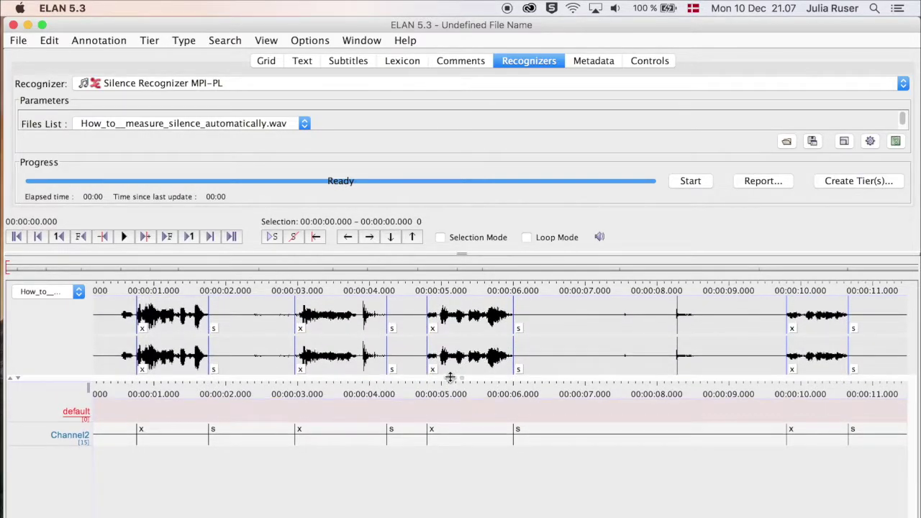
pyautogui.hscroll(-2, 205, 516)
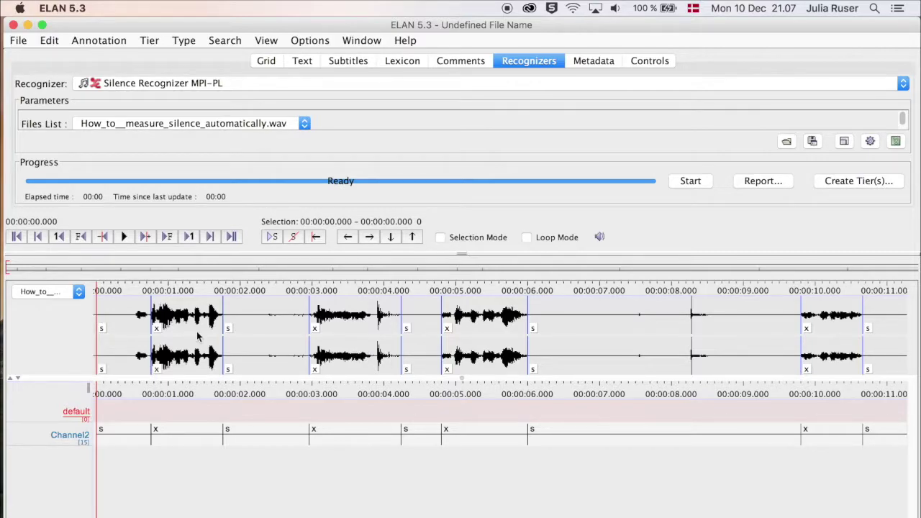
pyautogui.hscroll(10, 538, 446)
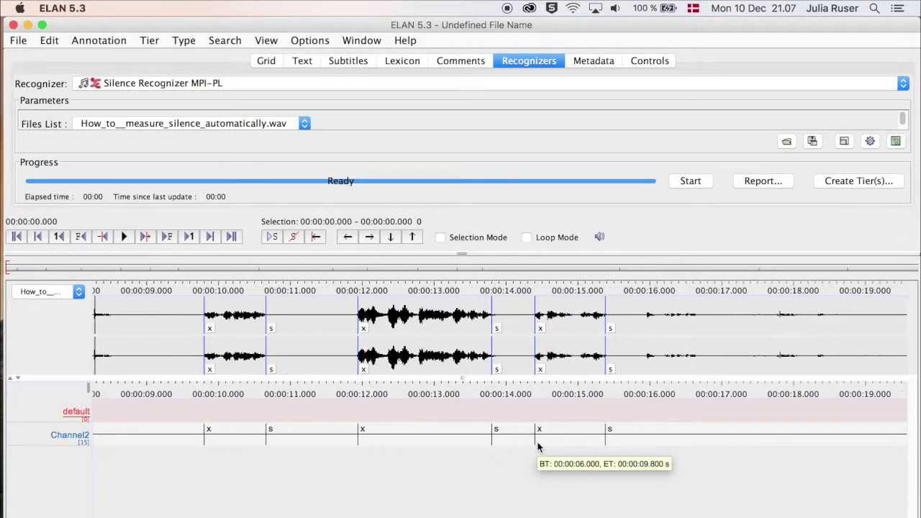
pyautogui.hscroll(1, 540, 489)
pyautogui.hscroll(5, 586, 491)
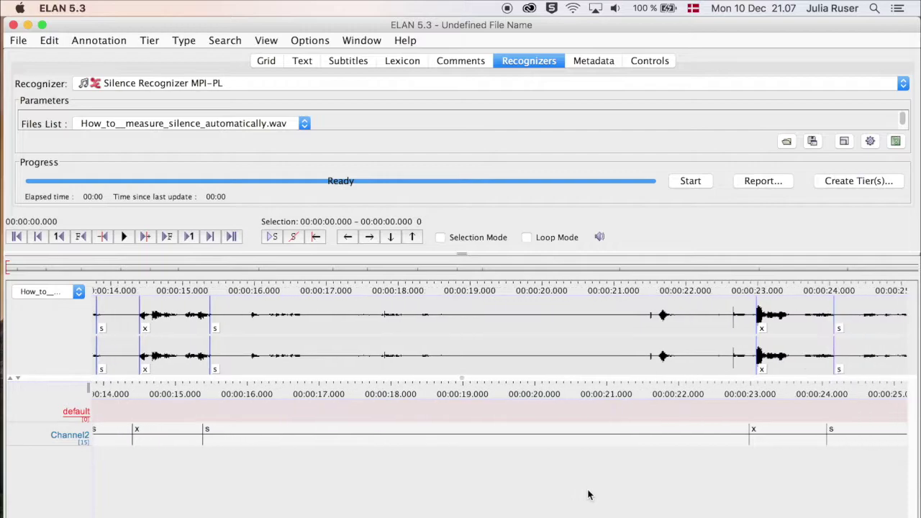
pyautogui.hscroll(2, 589, 494)
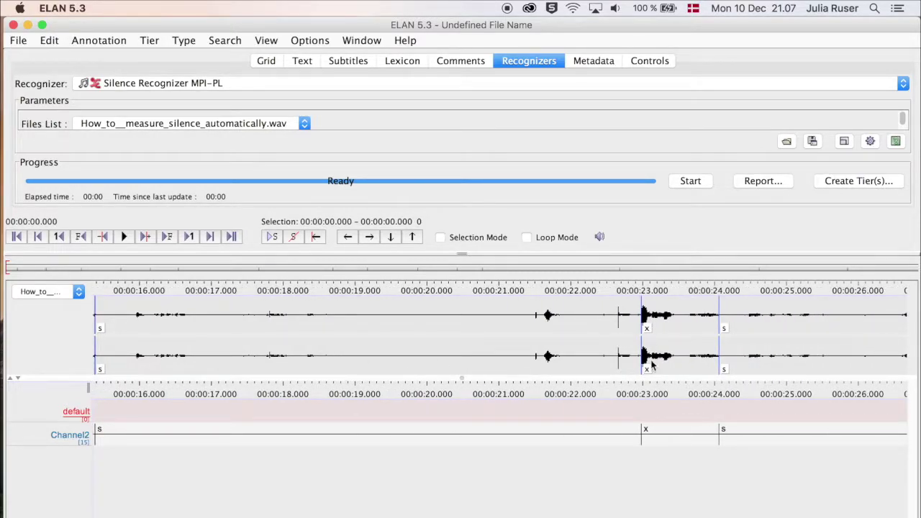
pyautogui.hscroll(4, 716, 504)
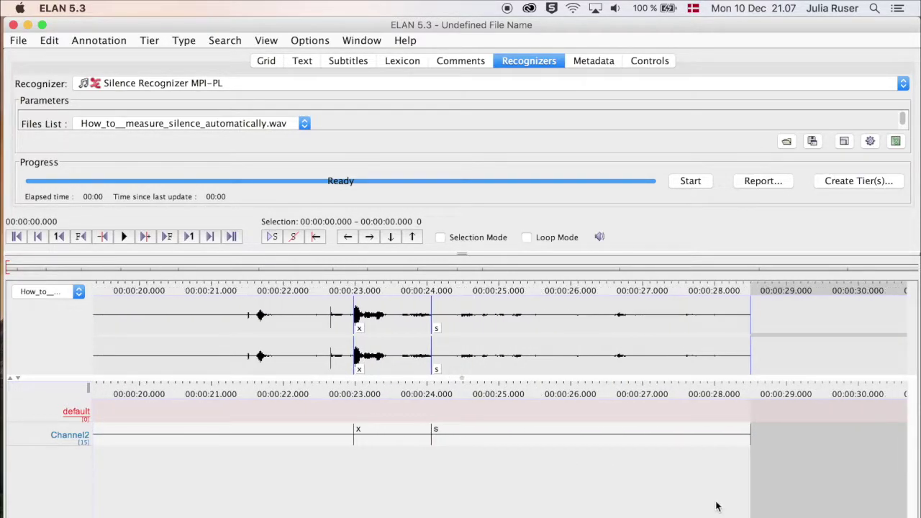
pyautogui.hscroll(-8, 716, 507)
pyautogui.hscroll(-12, 716, 505)
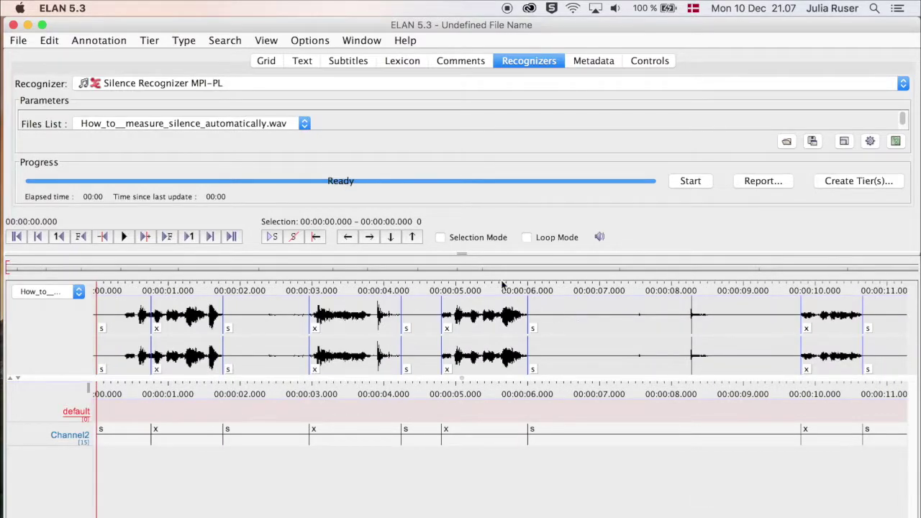
# Rerun silence recognition with -30 dB silence level and 200 ms minimal silence, then set up tier creation
pyautogui.moveTo(461, 252); pyautogui.dragTo(451, 509)
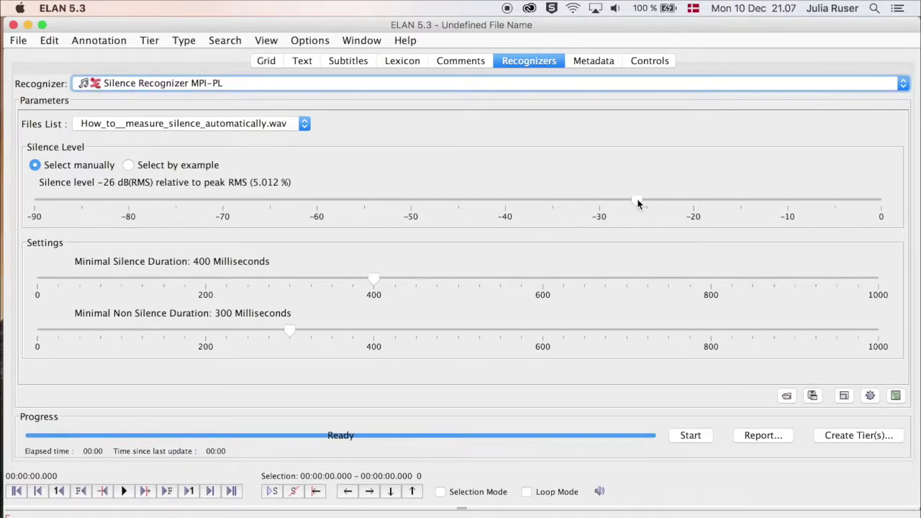
pyautogui.moveTo(637, 203); pyautogui.dragTo(601, 201)
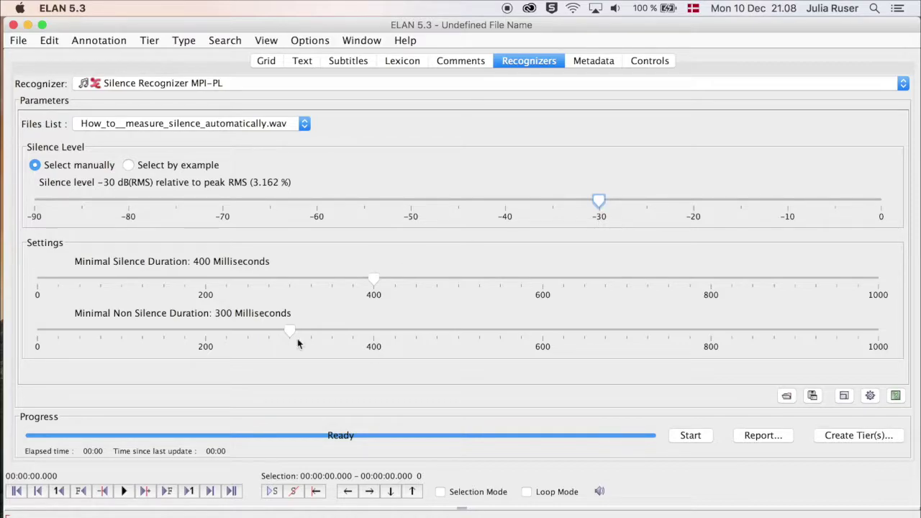
pyautogui.moveTo(374, 282); pyautogui.dragTo(205, 281)
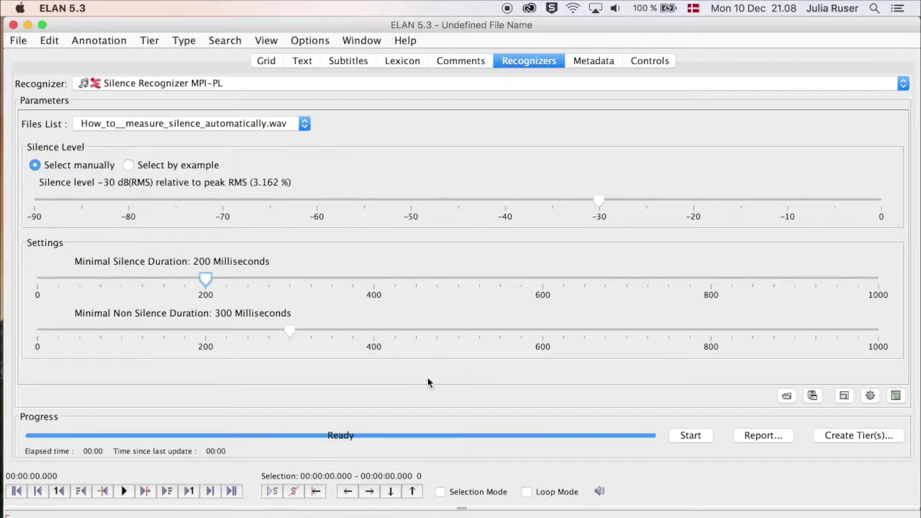
pyautogui.click(691, 436)
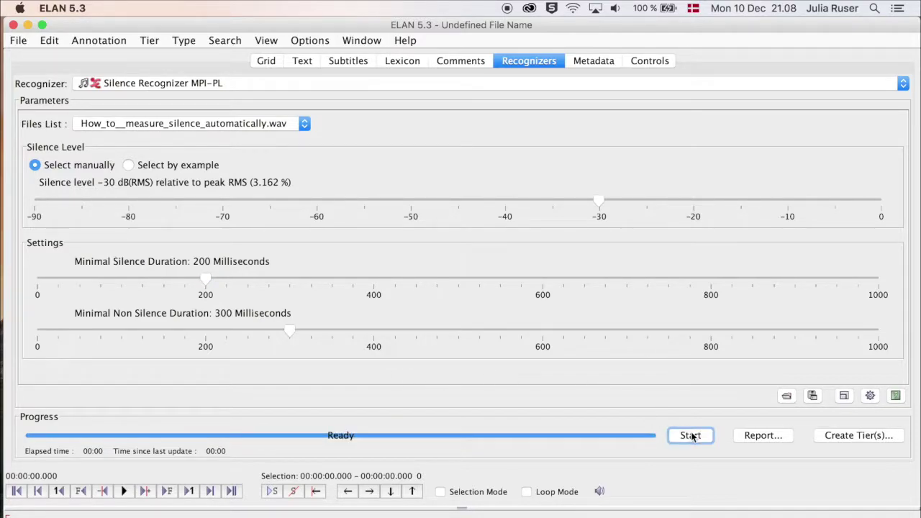
pyautogui.click(847, 436)
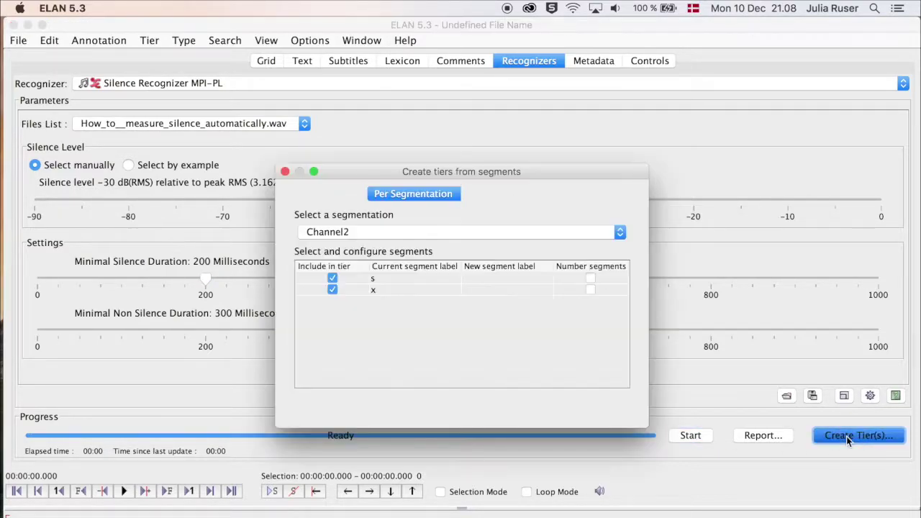
# Create the Channel2-1 tier of 19 s/x annotations and display it below Channel2 with the waveform
pyautogui.click(425, 419)
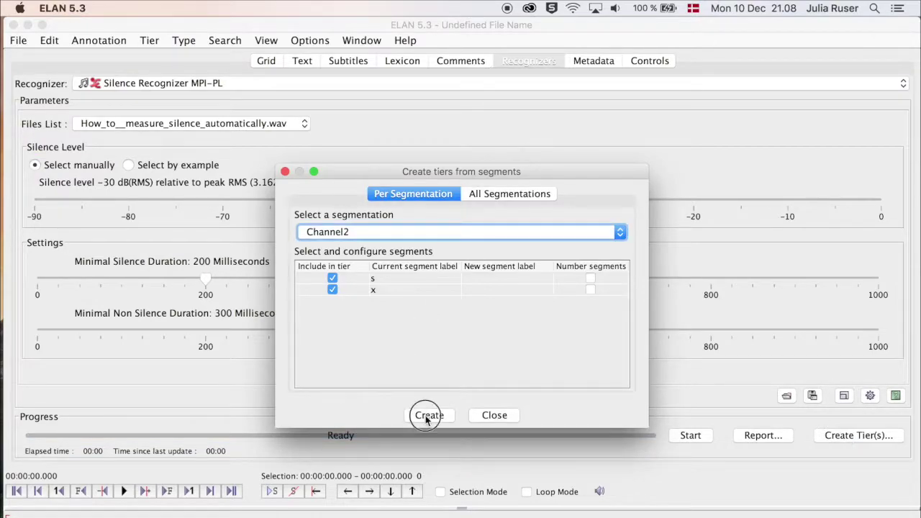
pyautogui.click(516, 332)
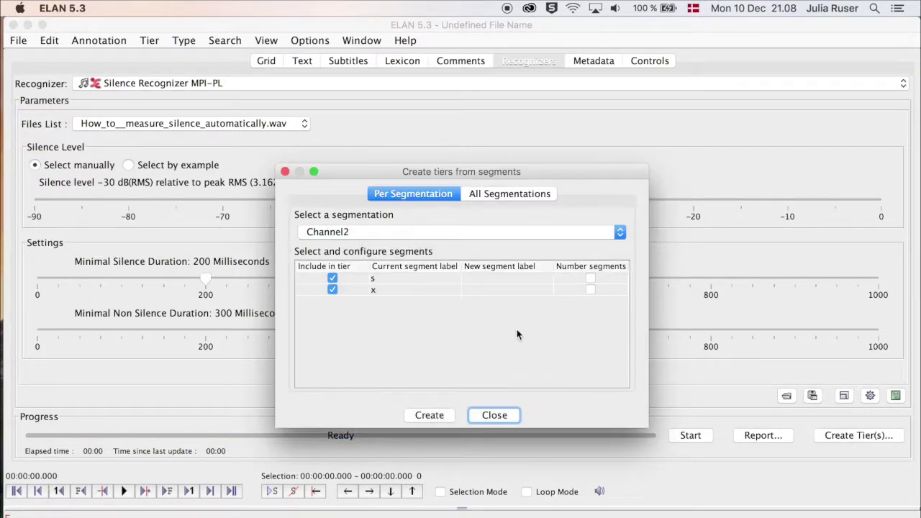
pyautogui.click(488, 416)
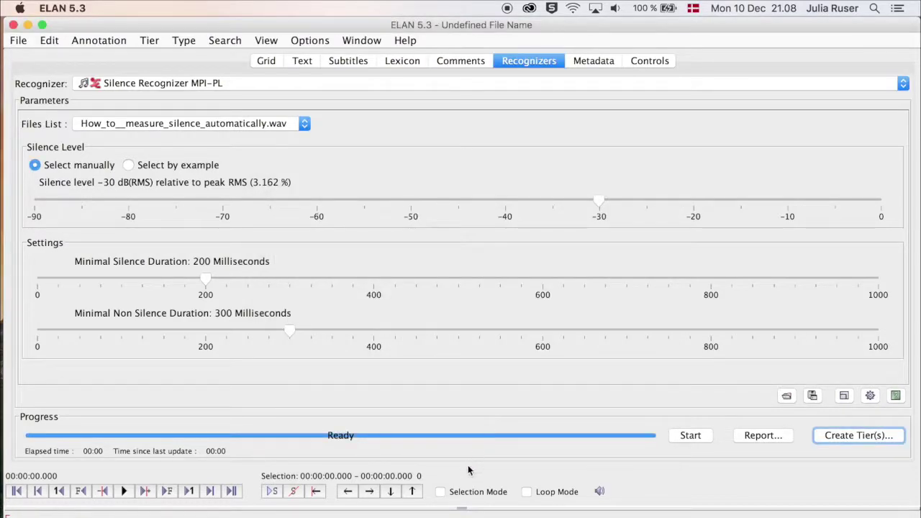
pyautogui.moveTo(465, 514); pyautogui.dragTo(467, 242)
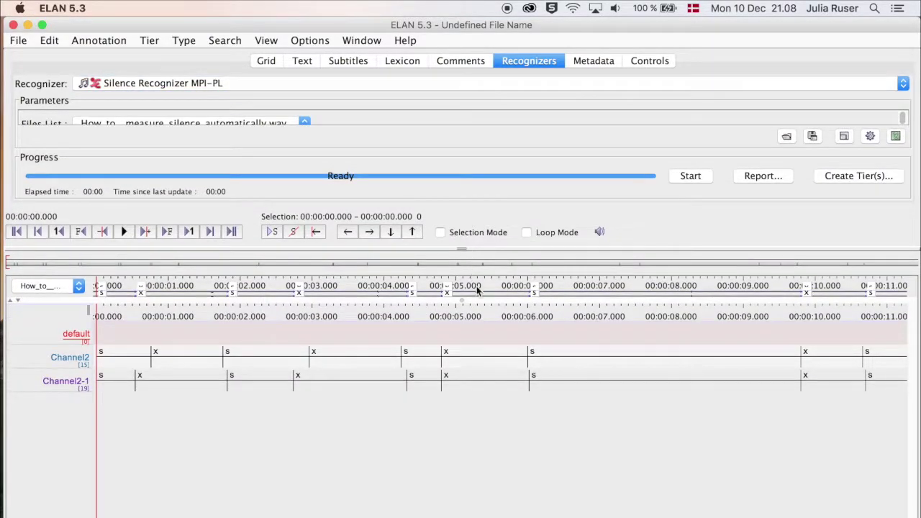
pyautogui.moveTo(461, 298); pyautogui.dragTo(460, 377)
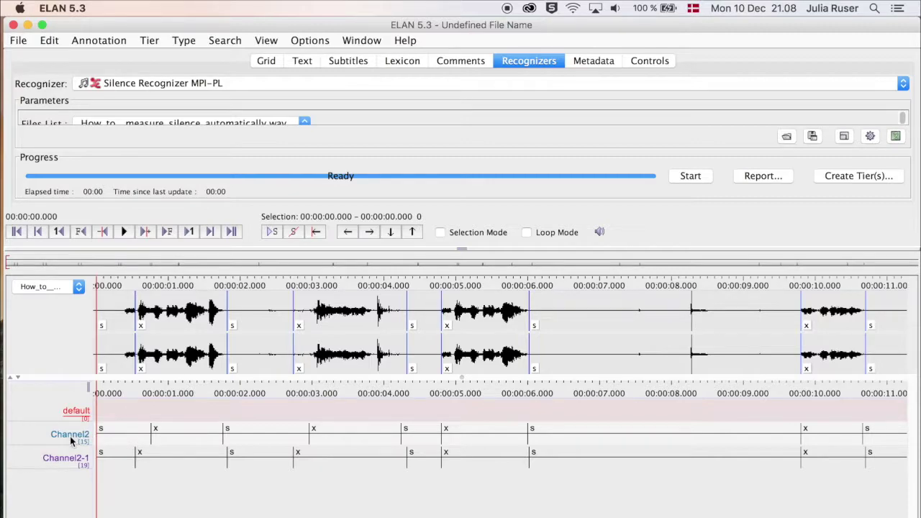
pyautogui.click(125, 438)
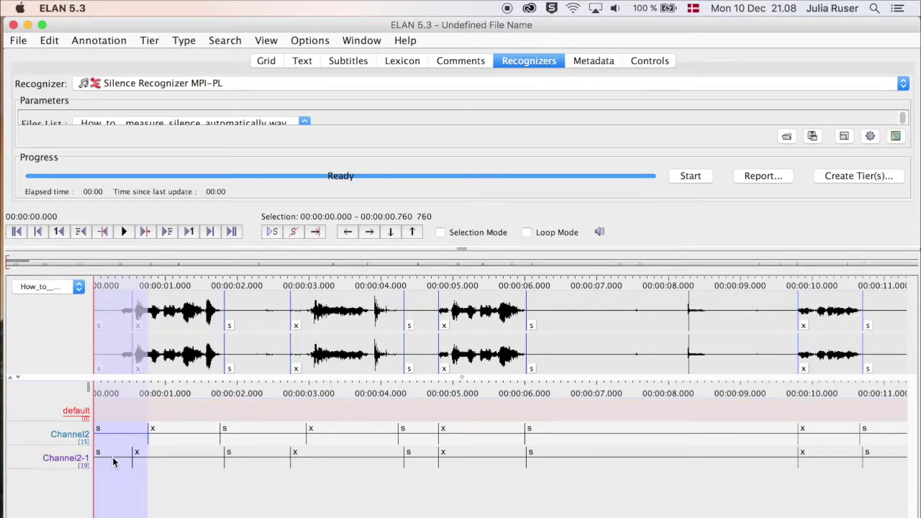
pyautogui.click(113, 462)
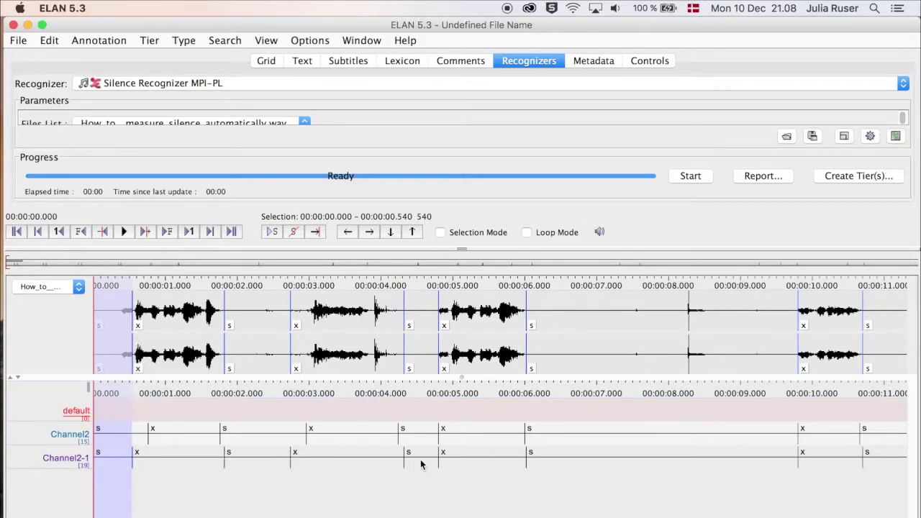
pyautogui.hscroll(3, 421, 465)
pyautogui.hscroll(10, 421, 464)
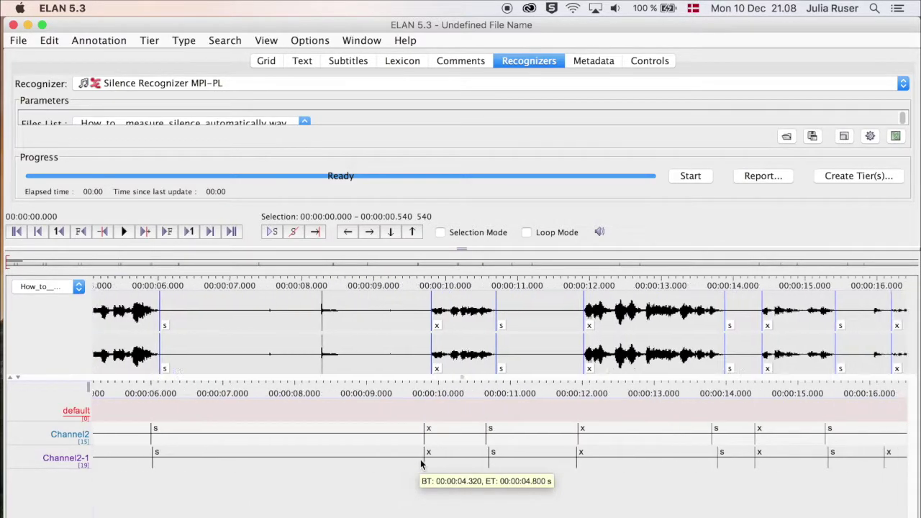
pyautogui.hscroll(8, 484, 479)
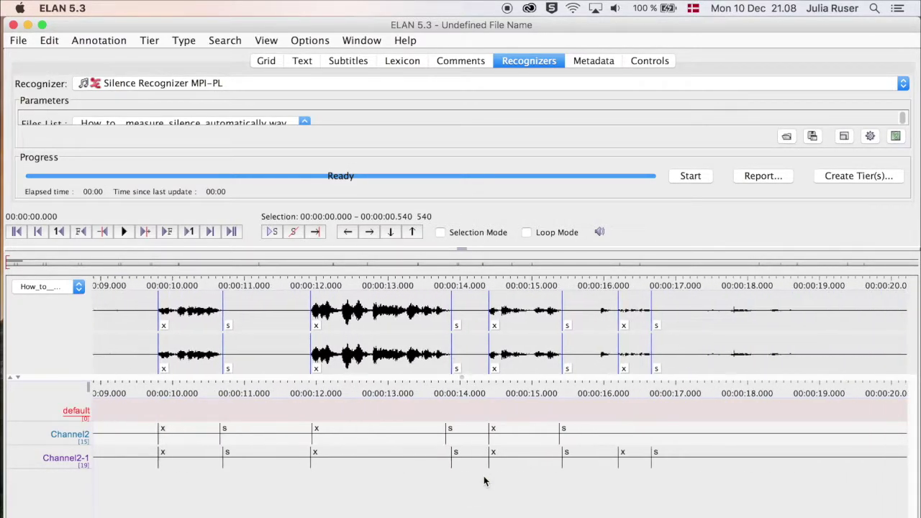
pyautogui.hscroll(9, 482, 446)
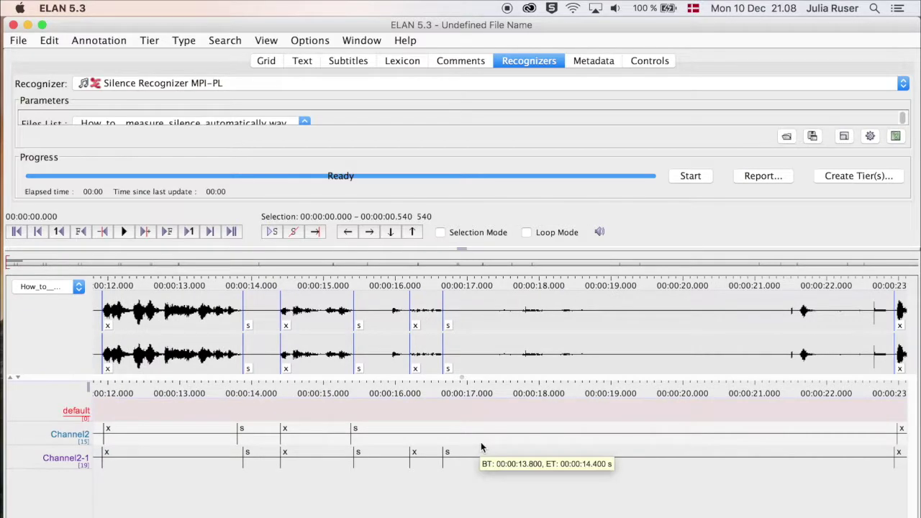
pyautogui.hscroll(8, 461, 468)
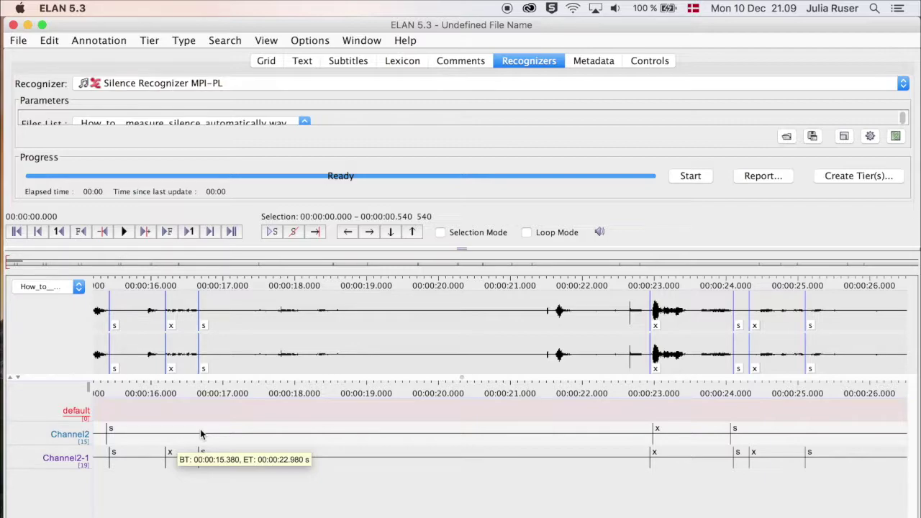
# Choose File > Export As > CHAT File and acknowledge the CHAT/EAF conversion notice
pyautogui.click(18, 41)
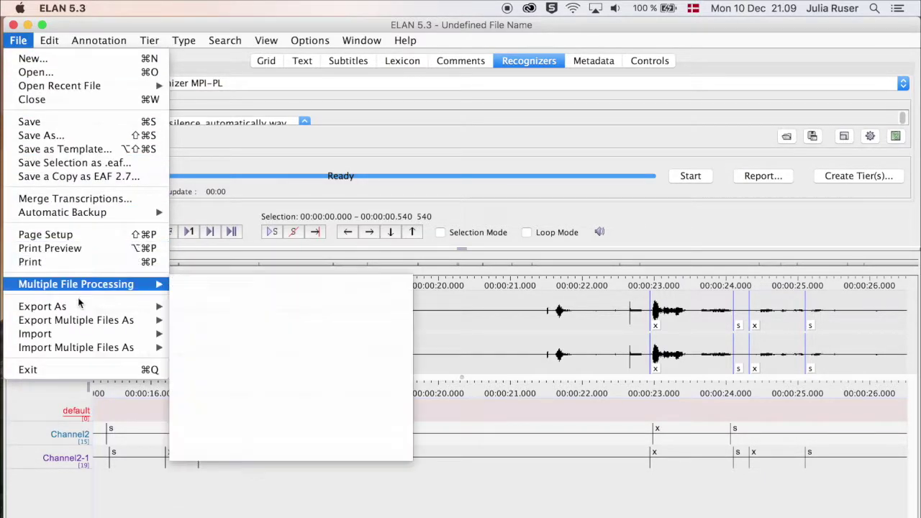
pyautogui.moveTo(80, 310)
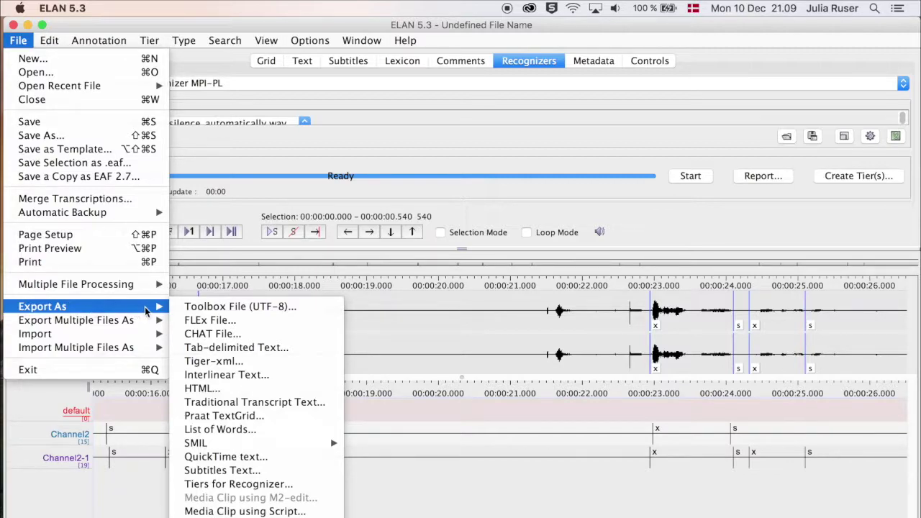
pyautogui.click(216, 335)
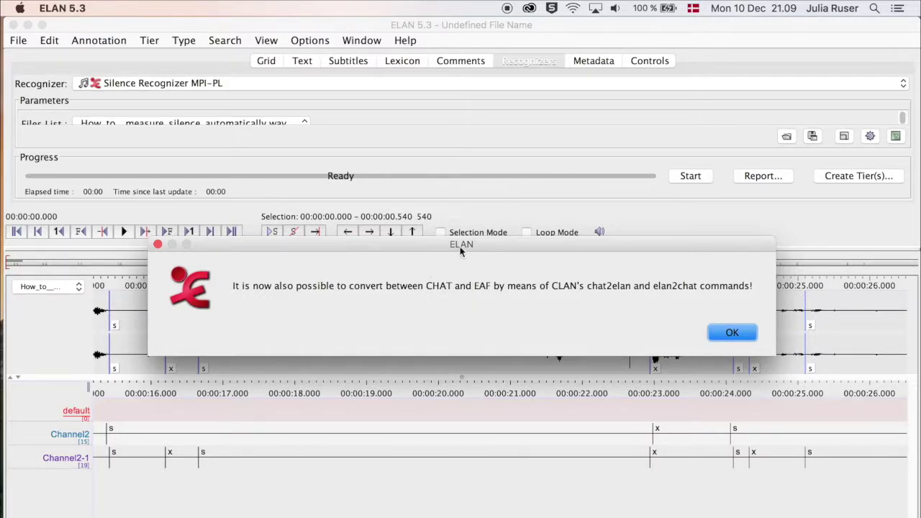
pyautogui.click(741, 336)
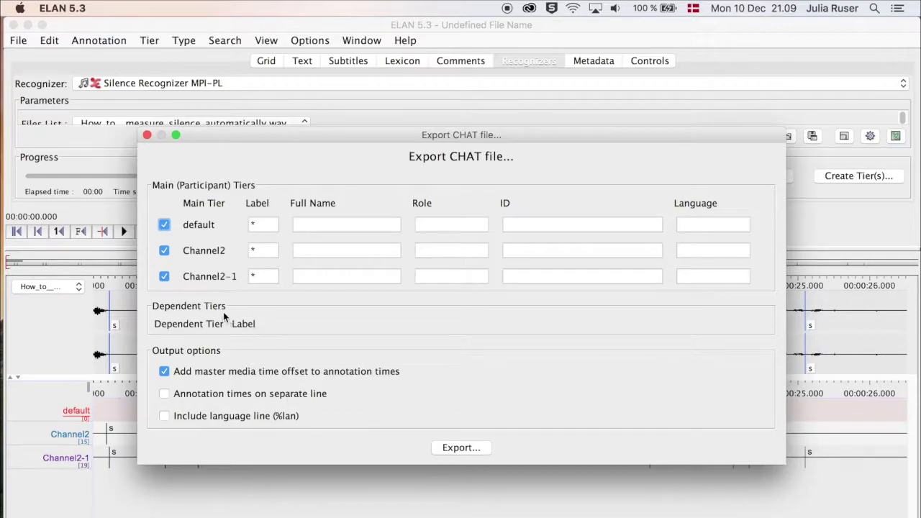
# Exclude default and Channel2, set Channel2-1 to *PAU, Pause, Adult, eng, and export
pyautogui.click(164, 250)
pyautogui.click(165, 226)
pyautogui.click(268, 277)
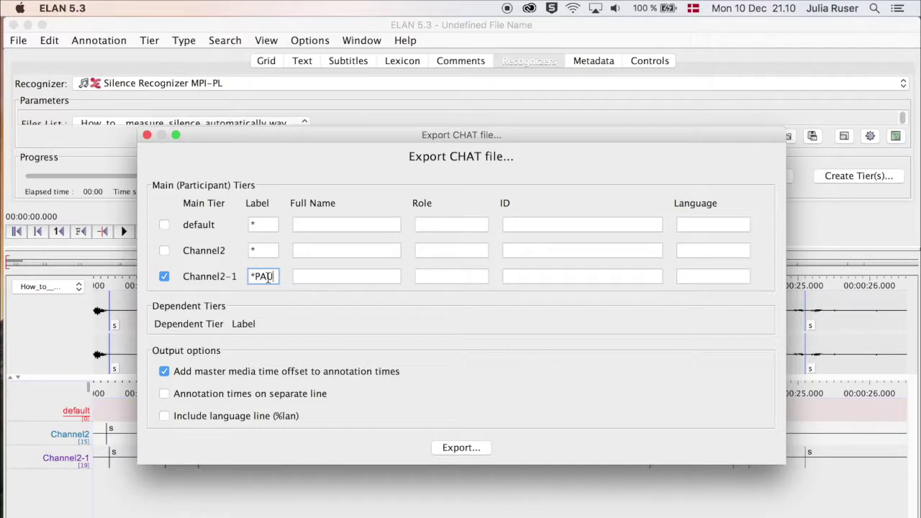
pyautogui.click(306, 280)
pyautogui.write('P')
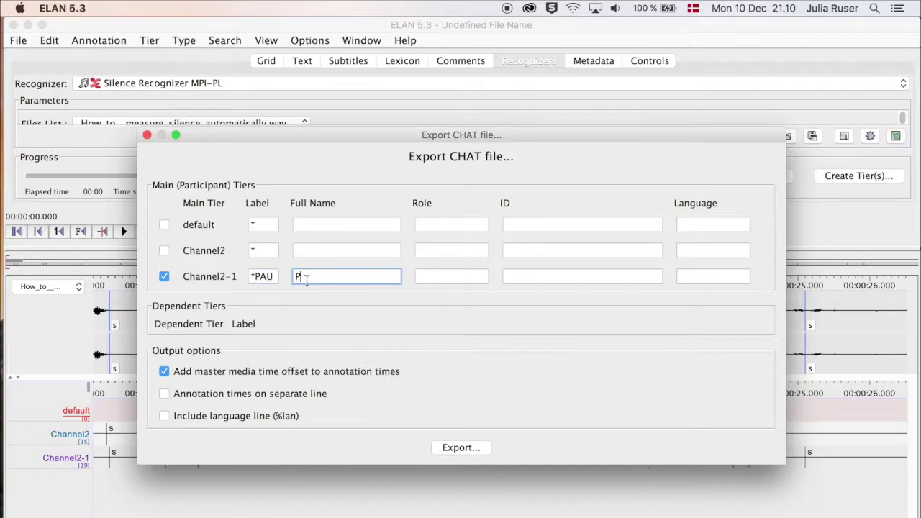
pyautogui.write('ause')
pyautogui.click(431, 278)
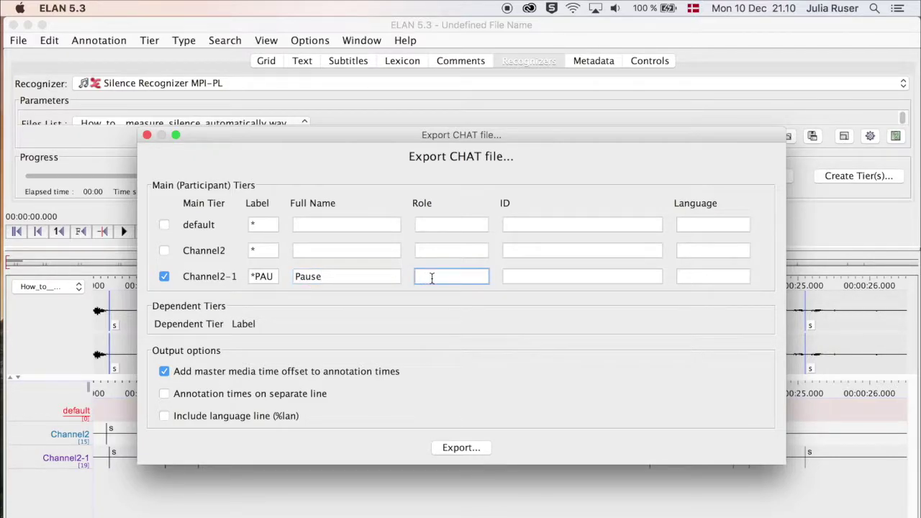
pyautogui.write('Adult')
pyautogui.press('Tab')
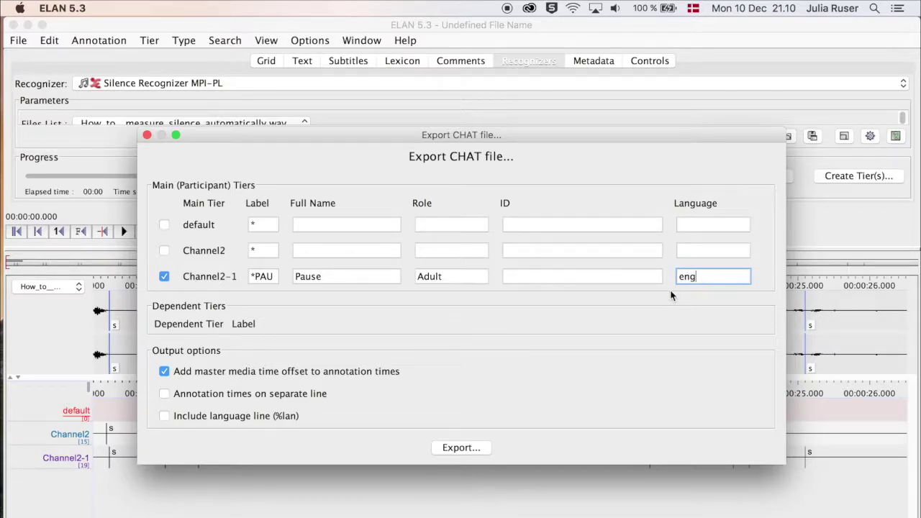
pyautogui.click(461, 448)
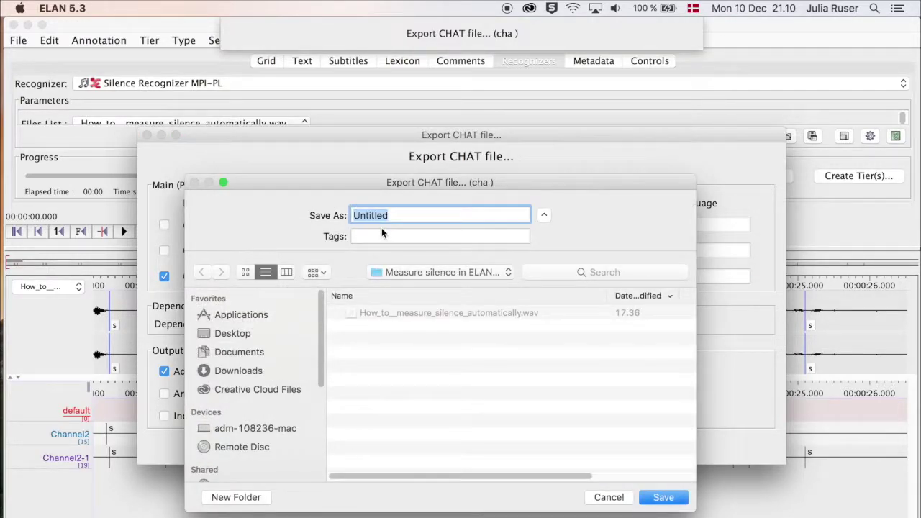
# Save the ELAN CHAT export as Pause in the Measure silence in ELAN and CLAN folder, then close the dialog
pyautogui.write('Pa')
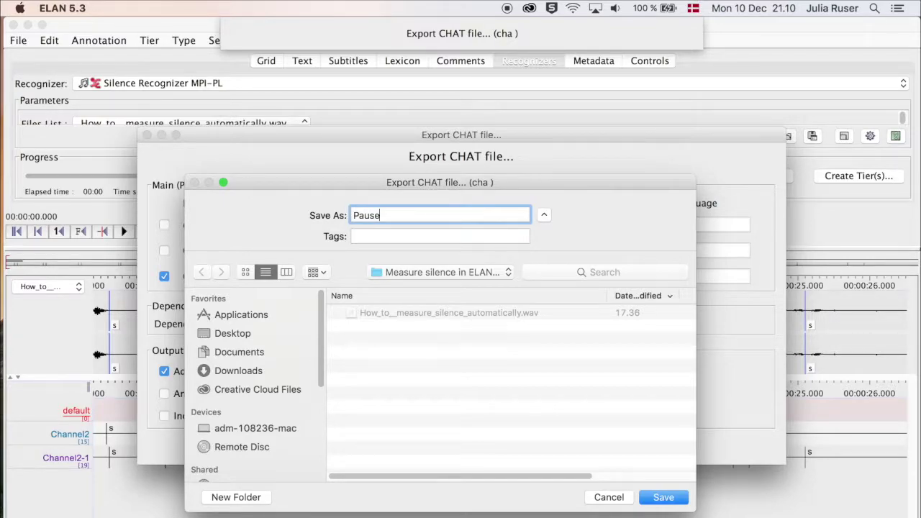
pyautogui.write('use')
pyautogui.click(414, 273)
pyautogui.click(414, 274)
pyautogui.click(424, 353)
pyautogui.click(664, 497)
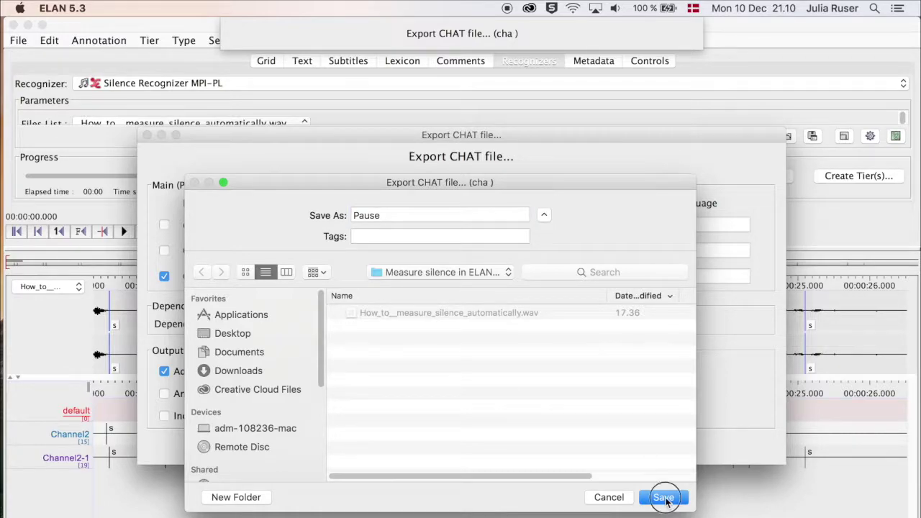
pyautogui.click(147, 134)
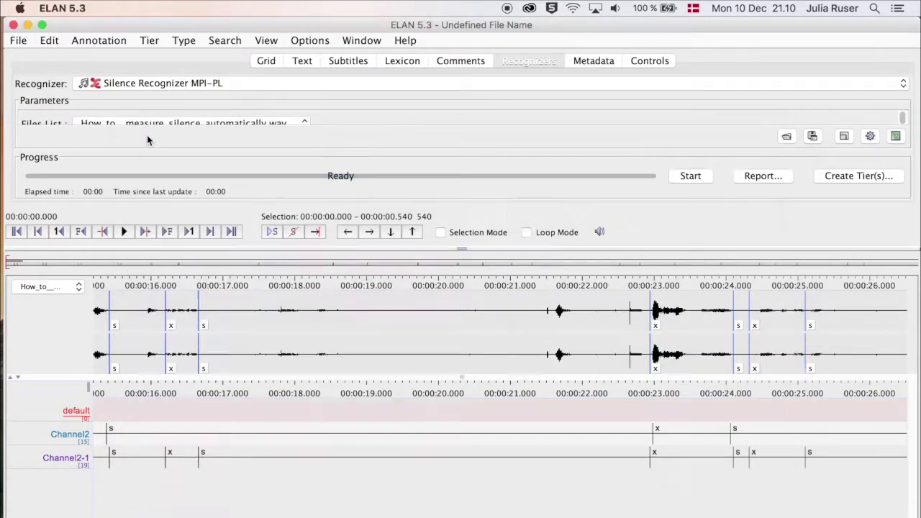
# Minimize ELAN and open Pause.cha from the project folder in CLAN
pyautogui.click(27, 24)
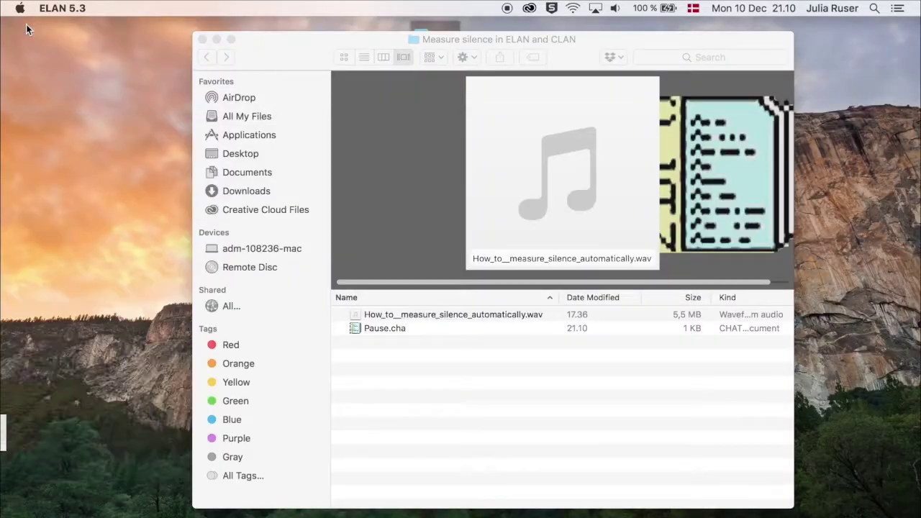
pyautogui.click(357, 327)
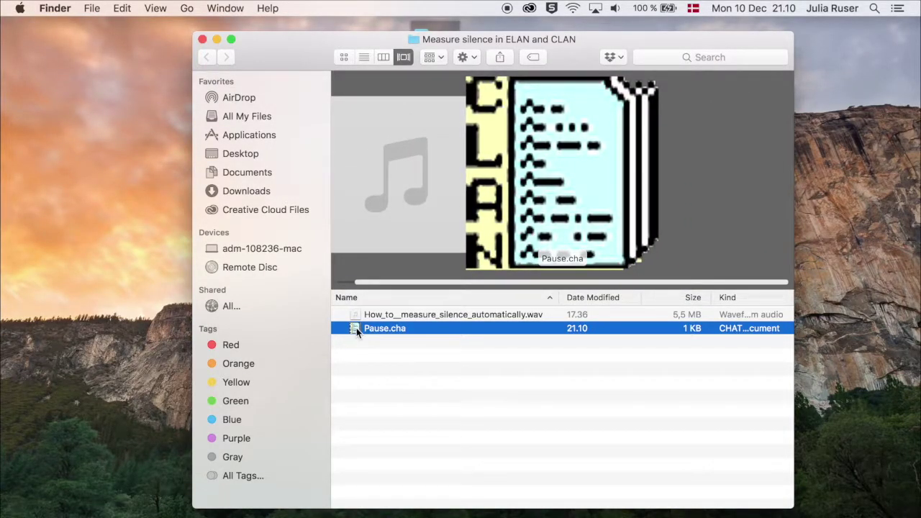
pyautogui.doubleClick(356, 328)
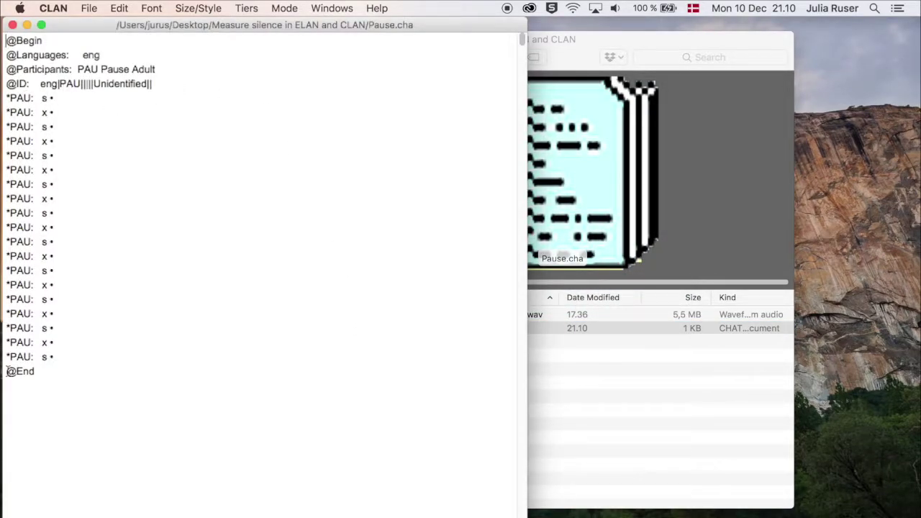
# Show the timing text behind each *PAU bullet in Pause.cha and open the Commands window
pyautogui.doubleClick(44, 98)
pyautogui.doubleClick(43, 113)
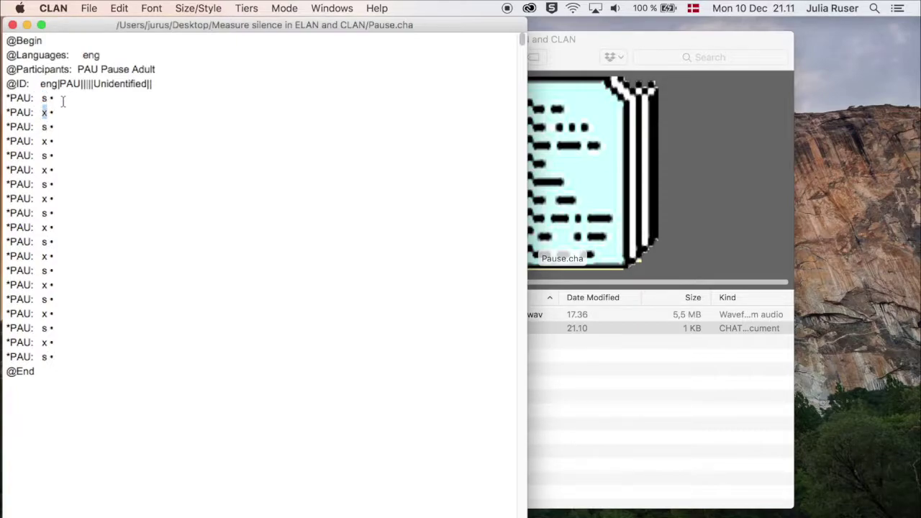
pyautogui.click(62, 102)
pyautogui.press('Escape')
pyautogui.press('a')
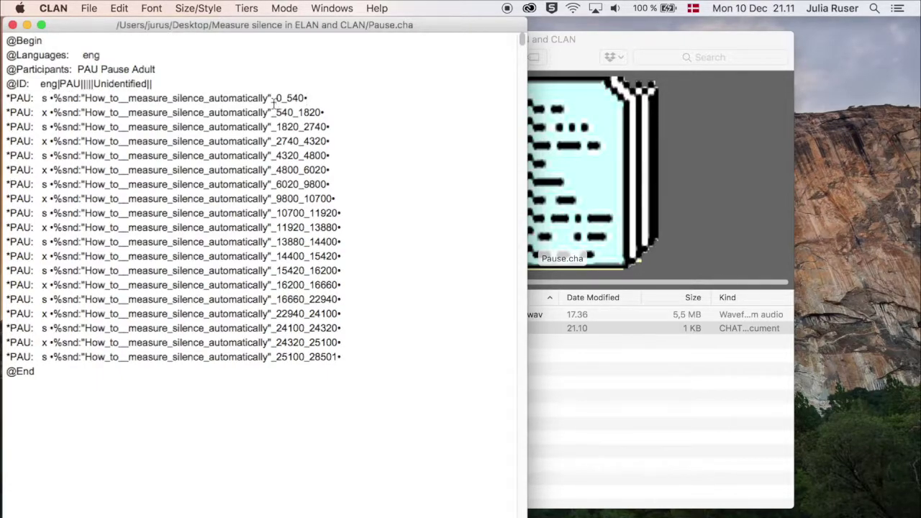
pyautogui.click(331, 9)
pyautogui.click(338, 29)
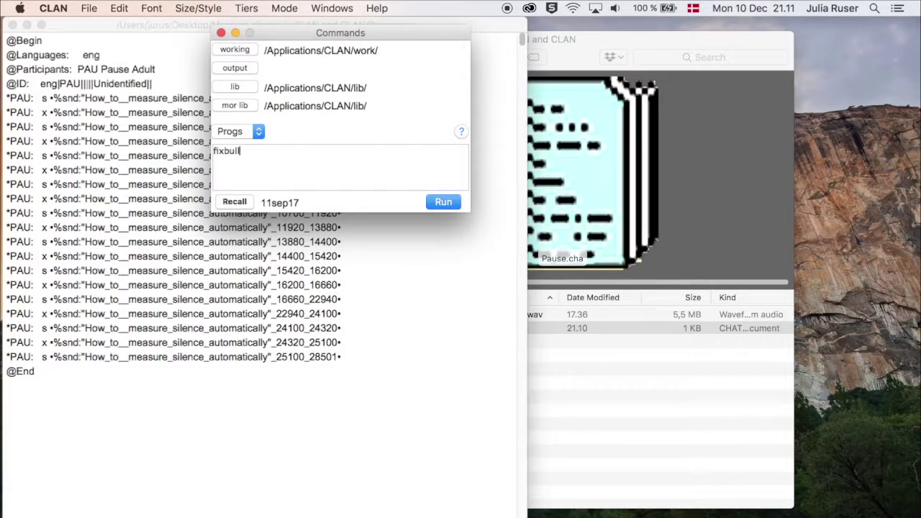
# Enter the fixbullets command and browse its input files to Desktop/Measure silence in ELAN and CLAN
pyautogui.write('fixbullets')
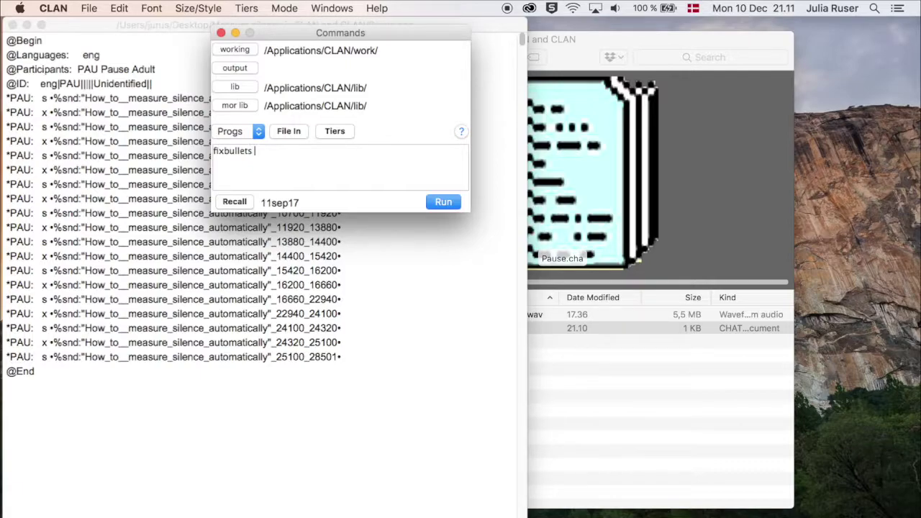
pyautogui.click(288, 131)
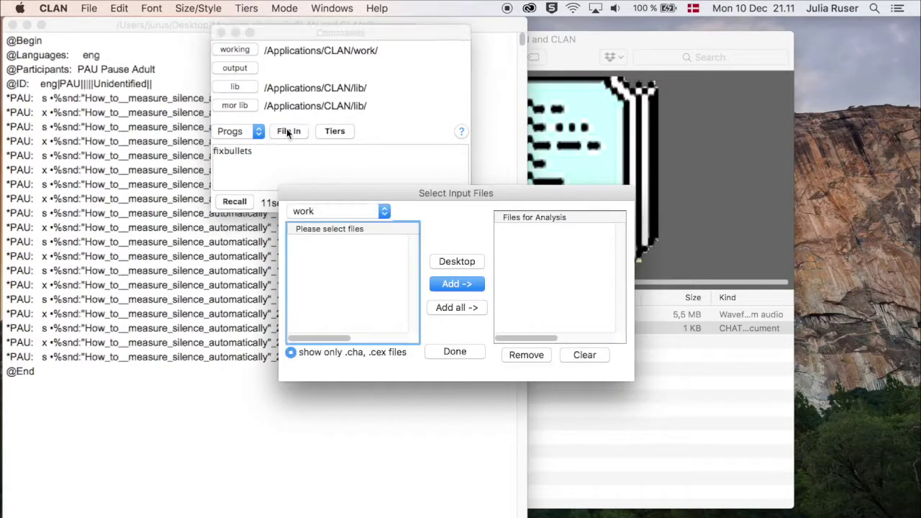
pyautogui.click(385, 212)
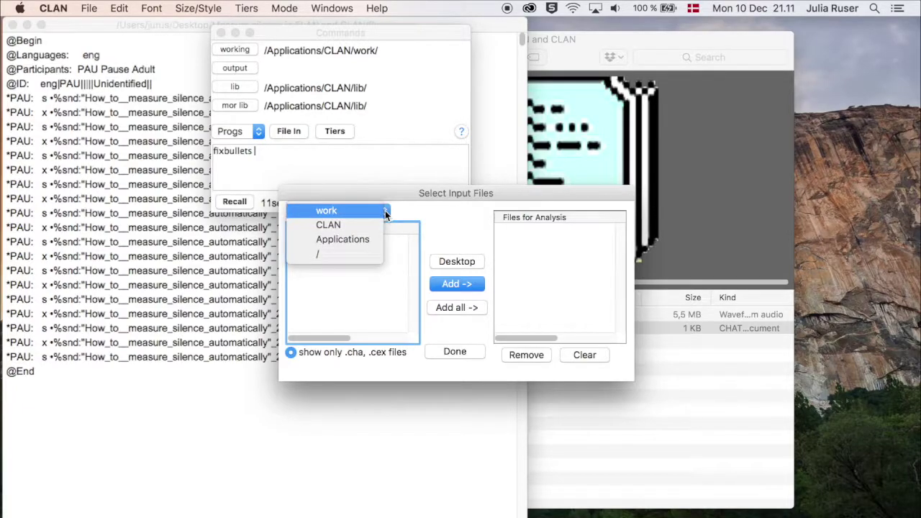
pyautogui.click(340, 254)
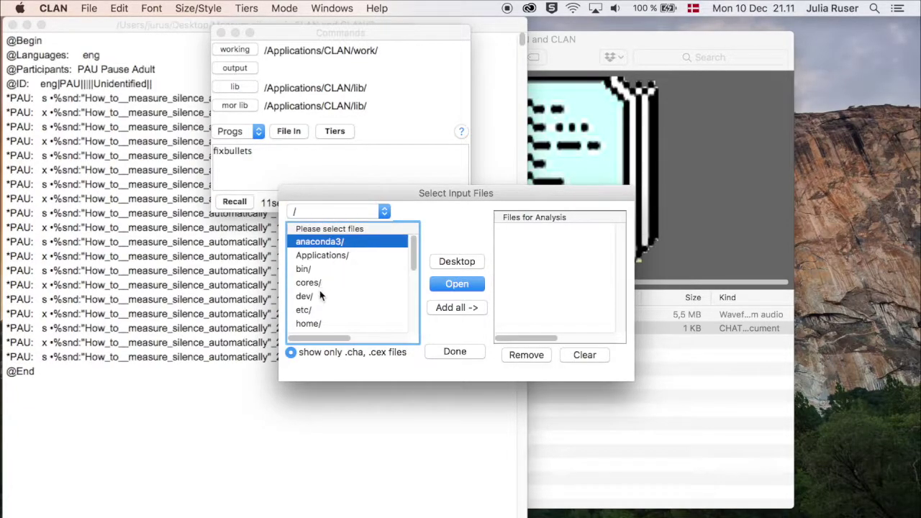
pyautogui.scroll(-6, 319, 292)
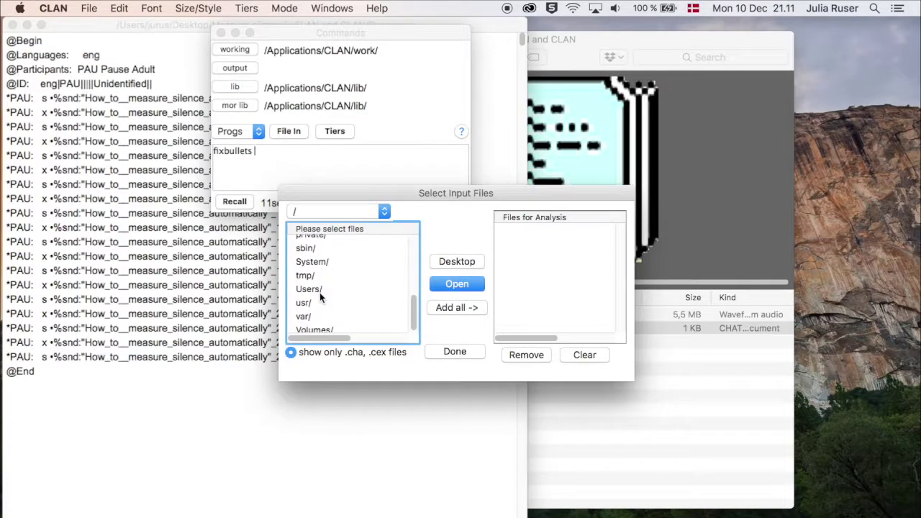
pyautogui.doubleClick(310, 287)
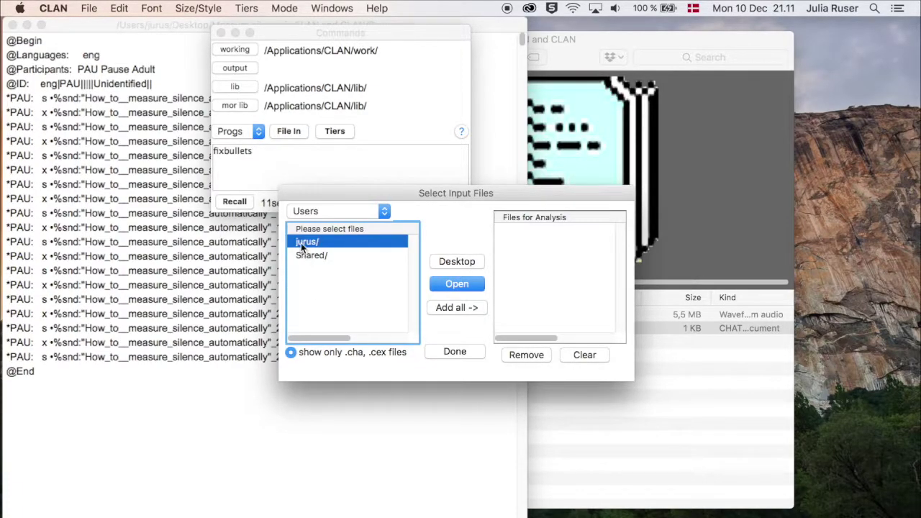
pyautogui.doubleClick(301, 241)
pyautogui.click(315, 271)
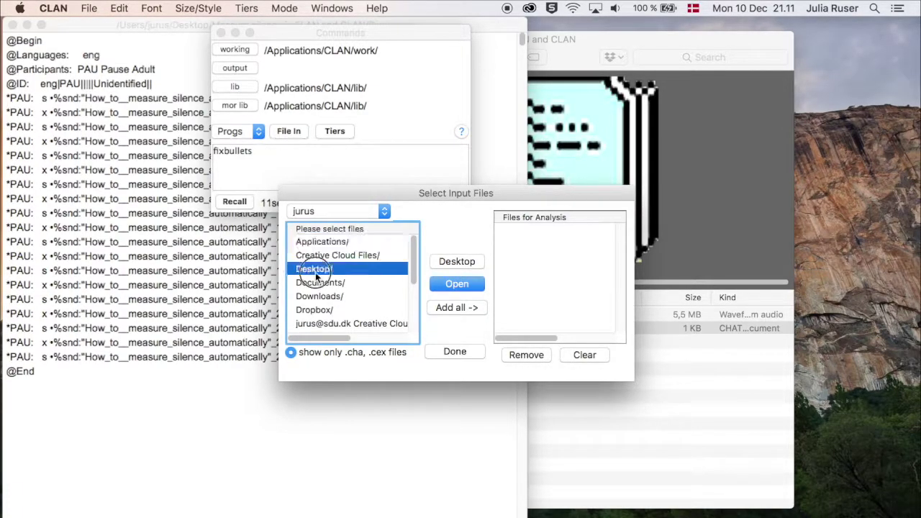
pyautogui.doubleClick(315, 272)
pyautogui.doubleClick(311, 244)
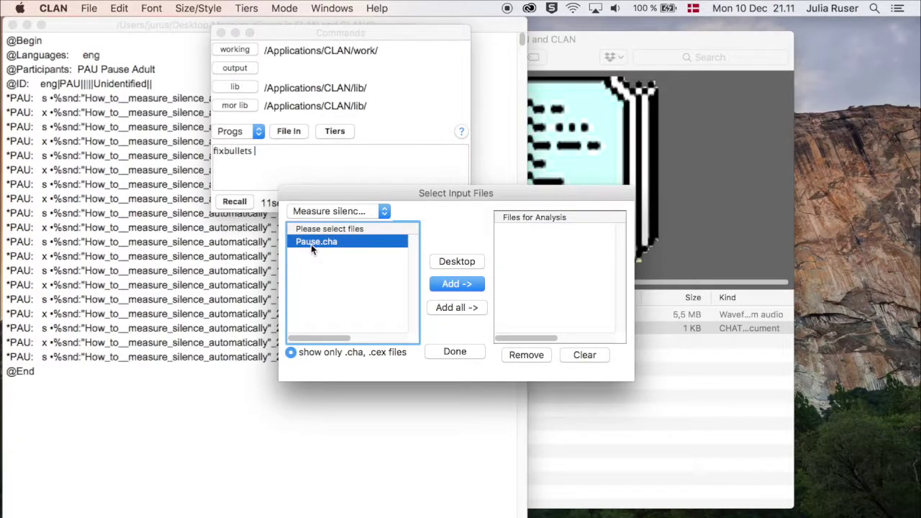
# Add Pause.cha as the input file and run fixbullets on it
pyautogui.click(468, 295)
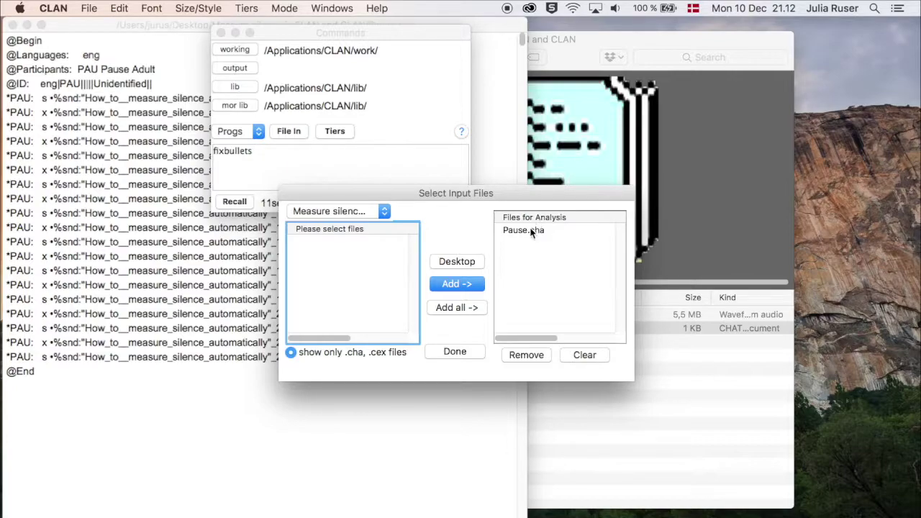
pyautogui.click(456, 352)
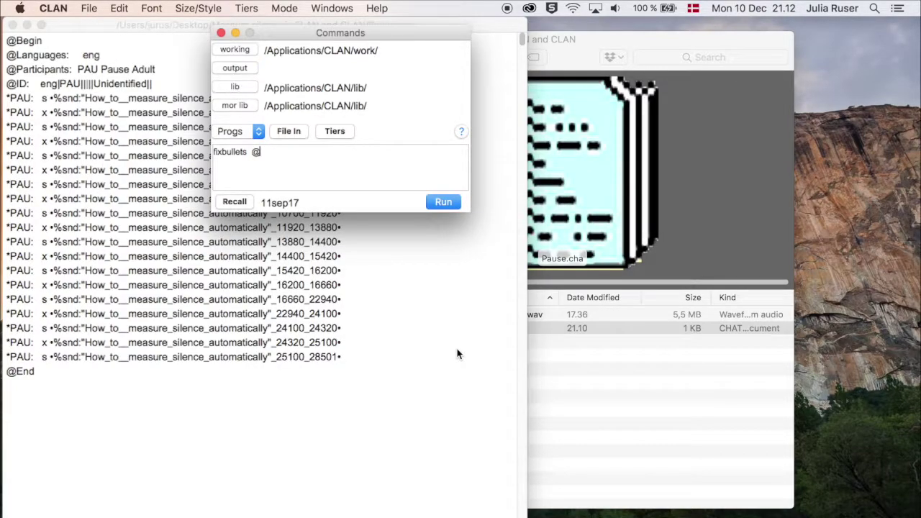
pyautogui.click(443, 202)
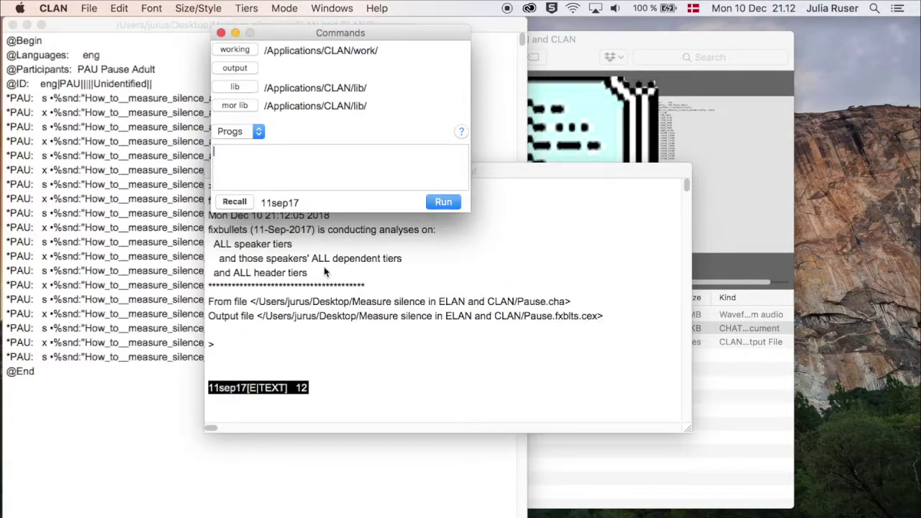
# Close the Commands, CLAN Output and Pause.cha windows, then select Pause.fxblts.cex in Finder
pyautogui.click(221, 35)
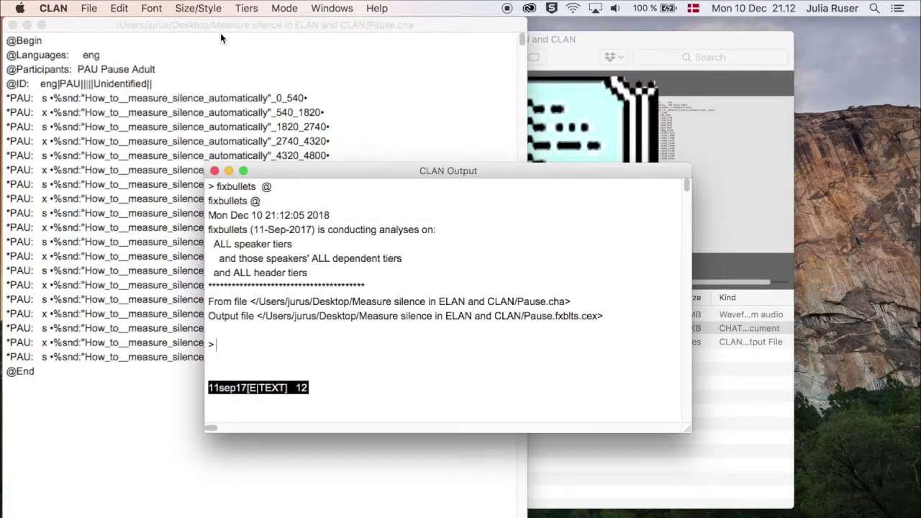
pyautogui.click(214, 173)
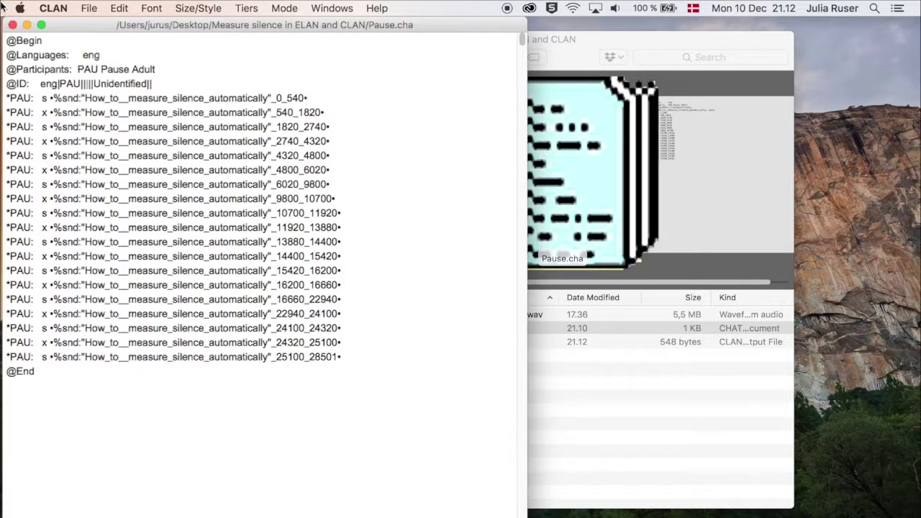
pyautogui.click(13, 26)
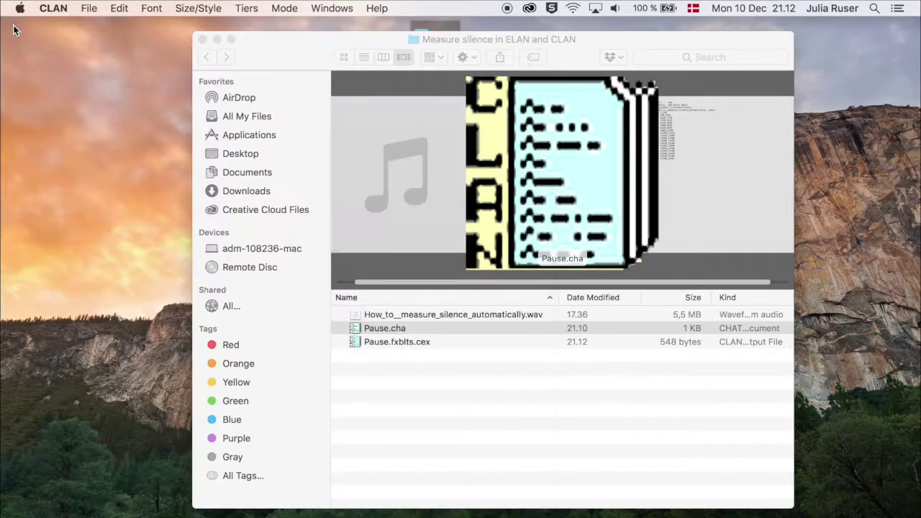
pyautogui.click(399, 358)
pyautogui.click(356, 342)
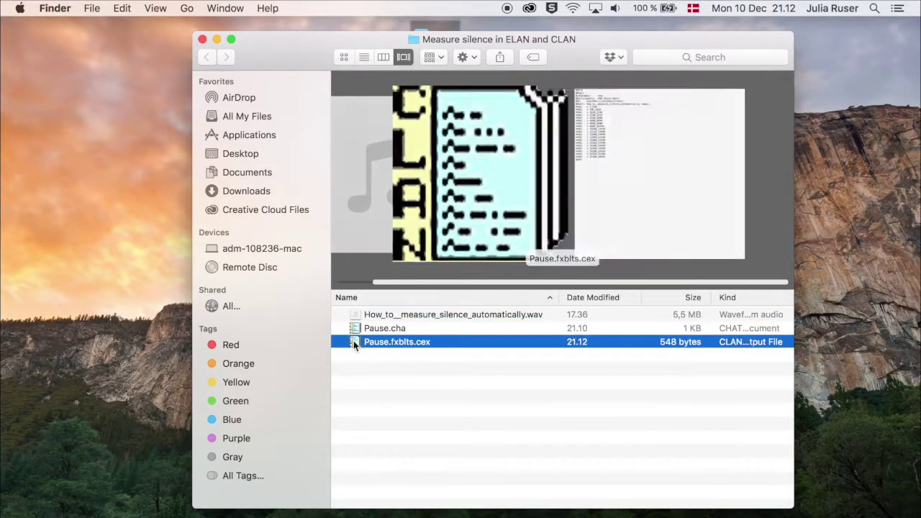
# Open Pause.fxblts.cex in CLAN and reveal its time codes, 1_540 through 25100_28501
pyautogui.doubleClick(357, 342)
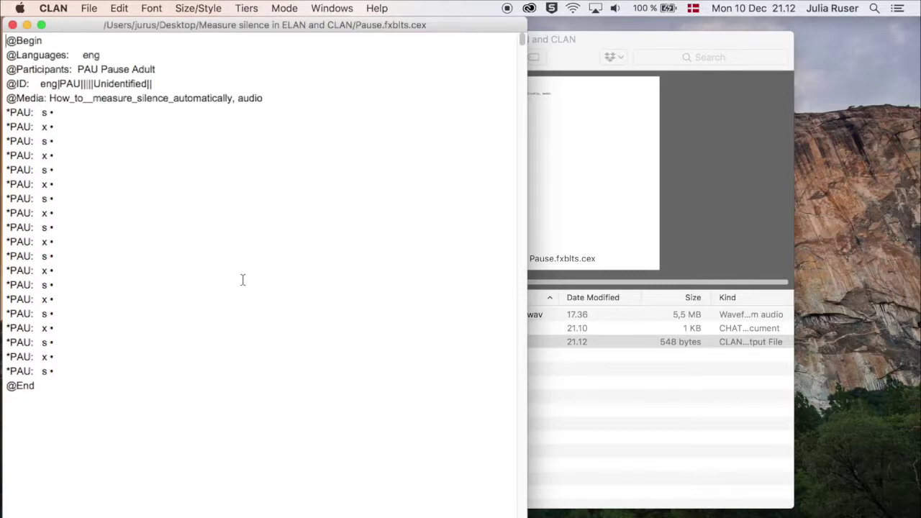
pyautogui.press('Escape')
pyautogui.press('a')
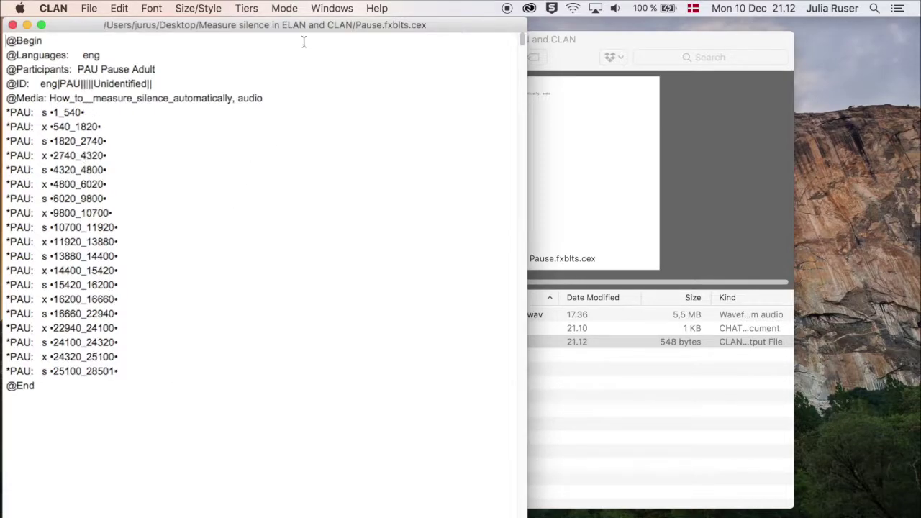
# Switch CLAN to sonic mode and select and play the first *PAU line's 1_540 segment
pyautogui.click(285, 9)
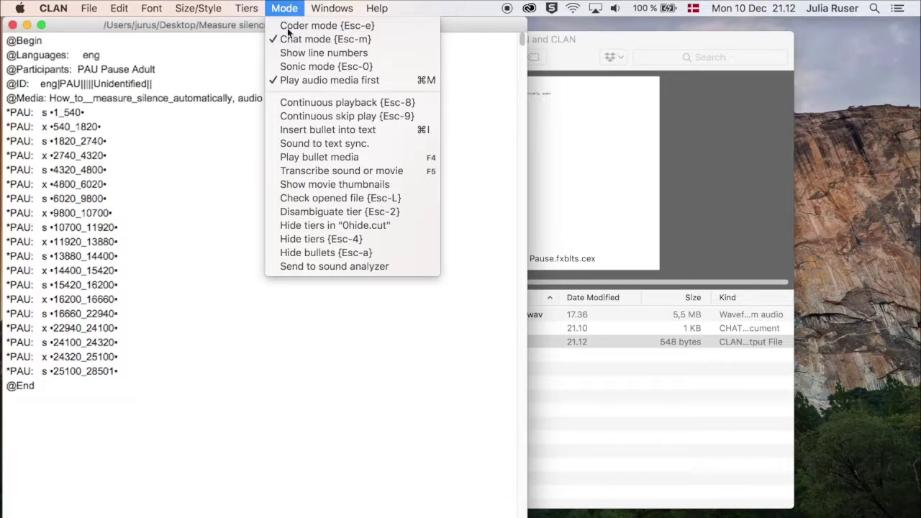
pyautogui.click(299, 67)
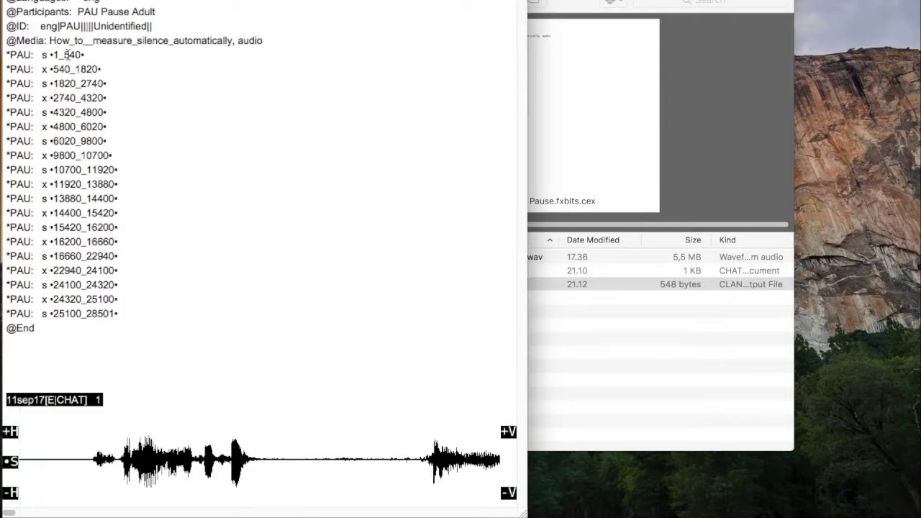
pyautogui.click(67, 54)
pyautogui.doubleClick(63, 54)
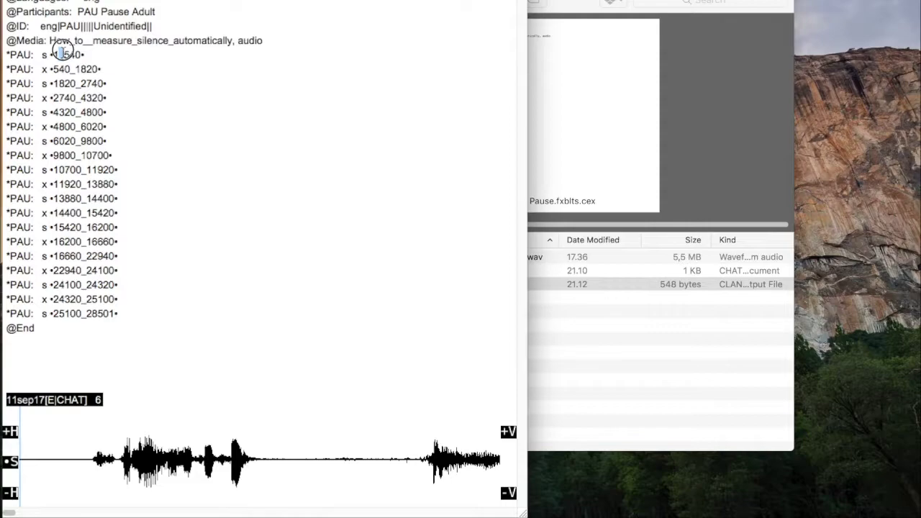
pyautogui.click(68, 54)
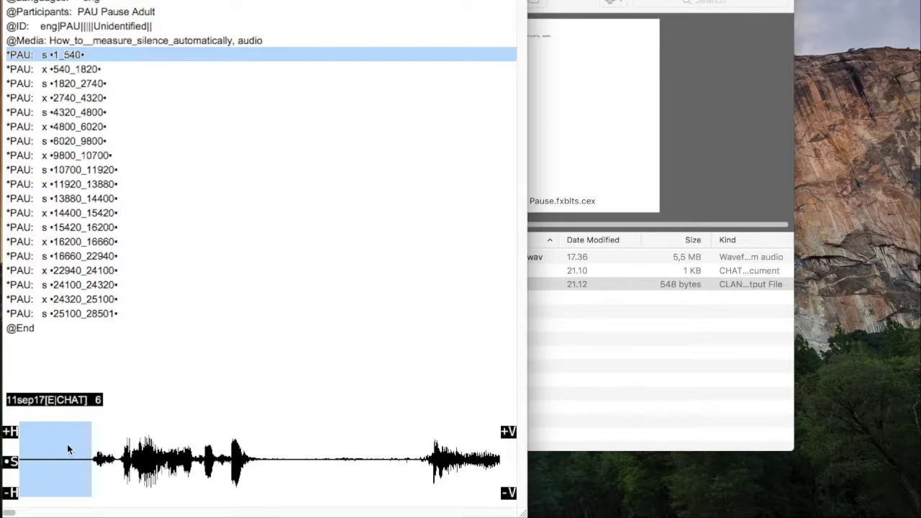
# Play the audio segments of the first and second *PAU lines
pyautogui.click(69, 55)
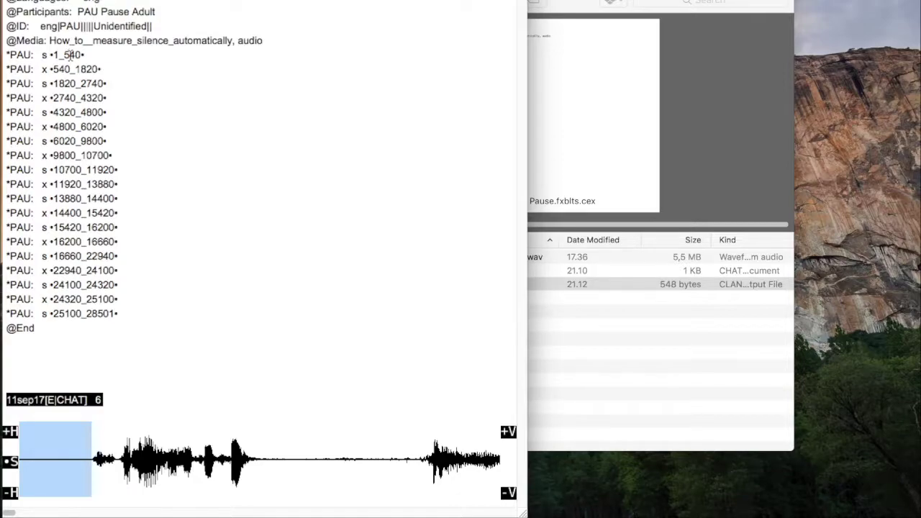
pyautogui.press('super+i')
pyautogui.click(63, 68)
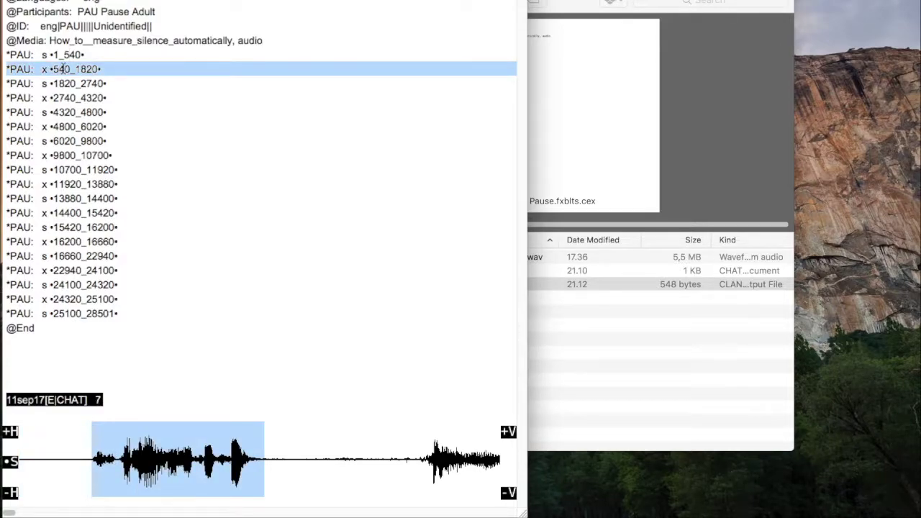
pyautogui.keyDown('super'); pyautogui.click(64, 68); pyautogui.keyUp('super')
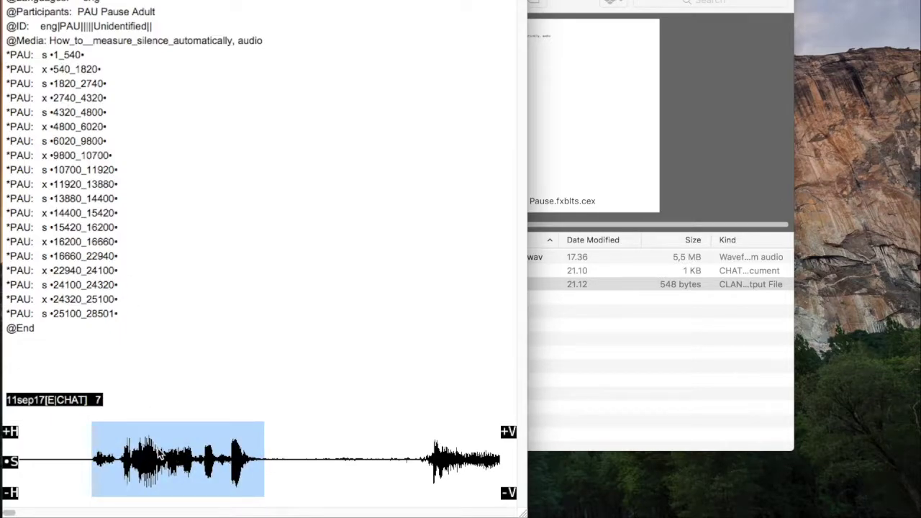
# Mark the whole silence on the waveform and update the third line's bullet to 1760_2981
pyautogui.click(74, 83)
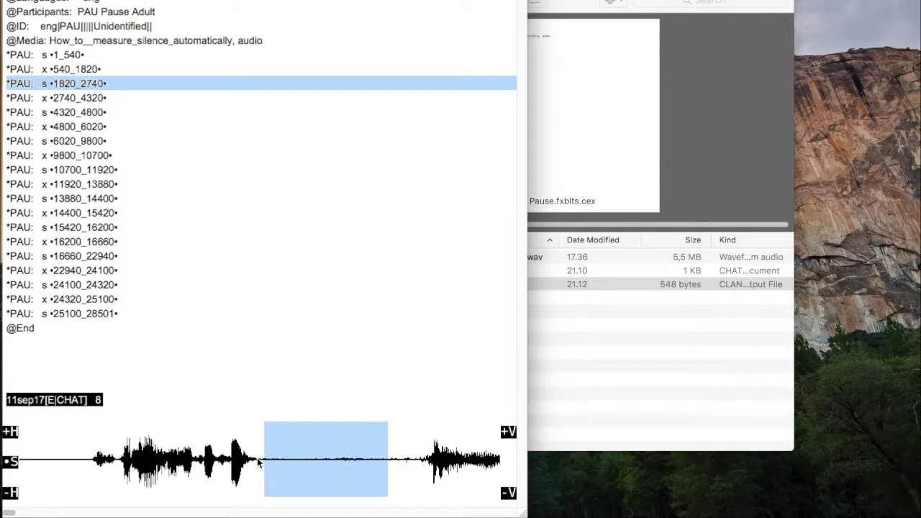
pyautogui.moveTo(257, 464); pyautogui.dragTo(421, 468)
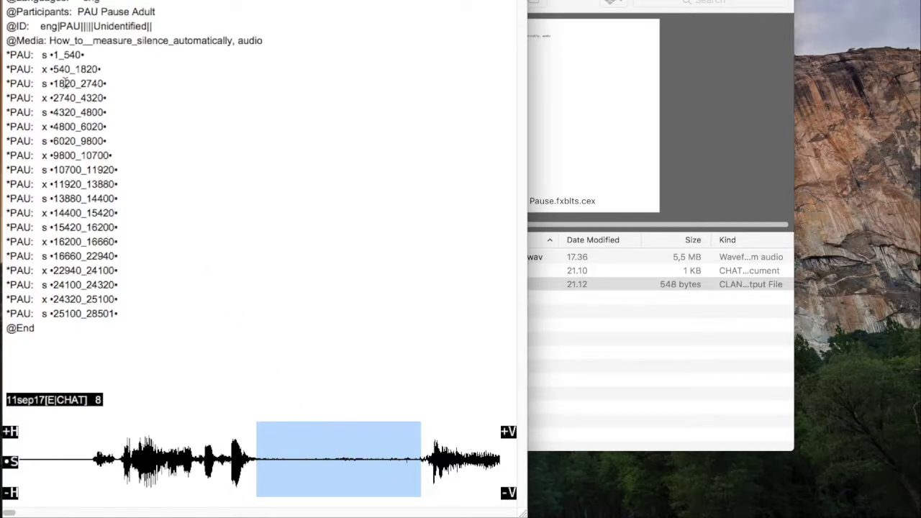
pyautogui.press('super+i')
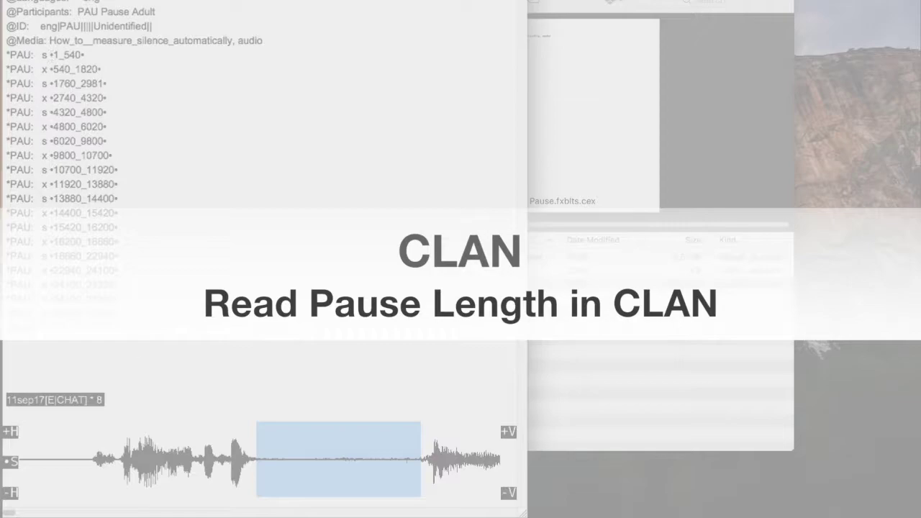
# Read the first pause line's duration and replace its s with (0.5)
pyautogui.click(47, 475)
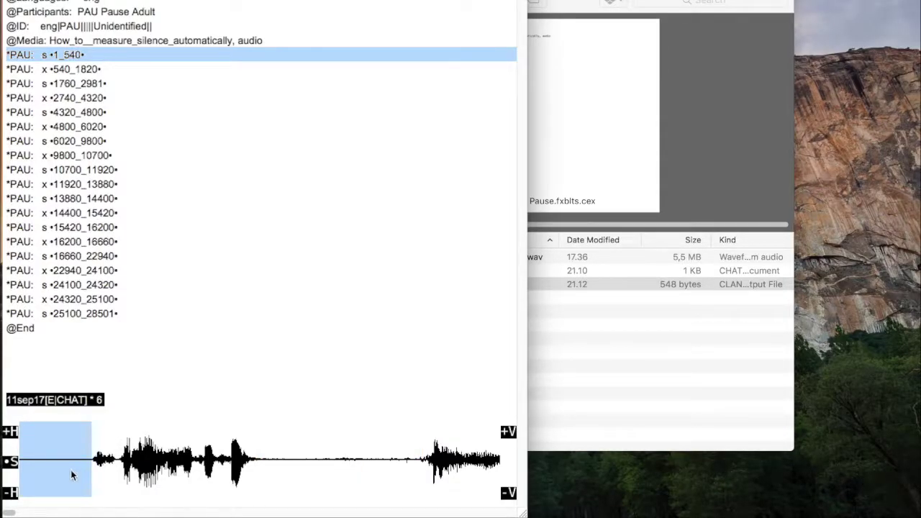
pyautogui.click(81, 404)
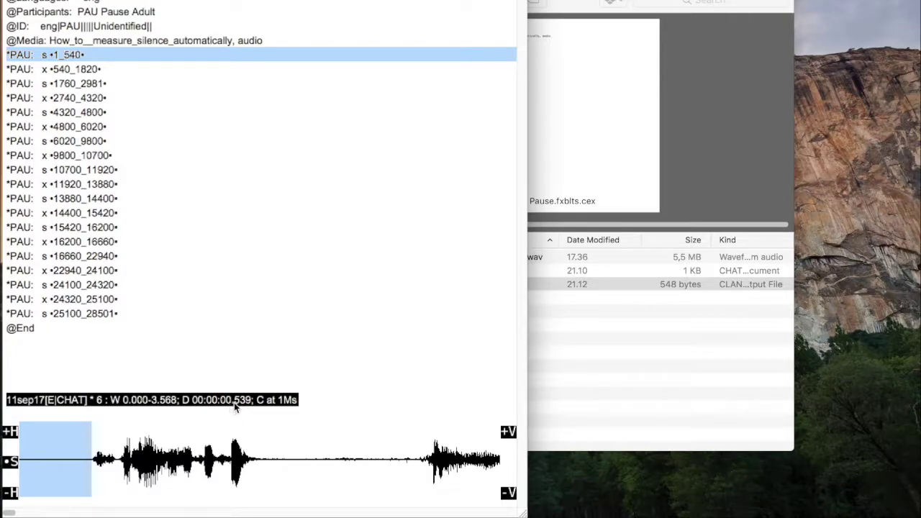
pyautogui.click(48, 55)
pyautogui.press('BackSpace')
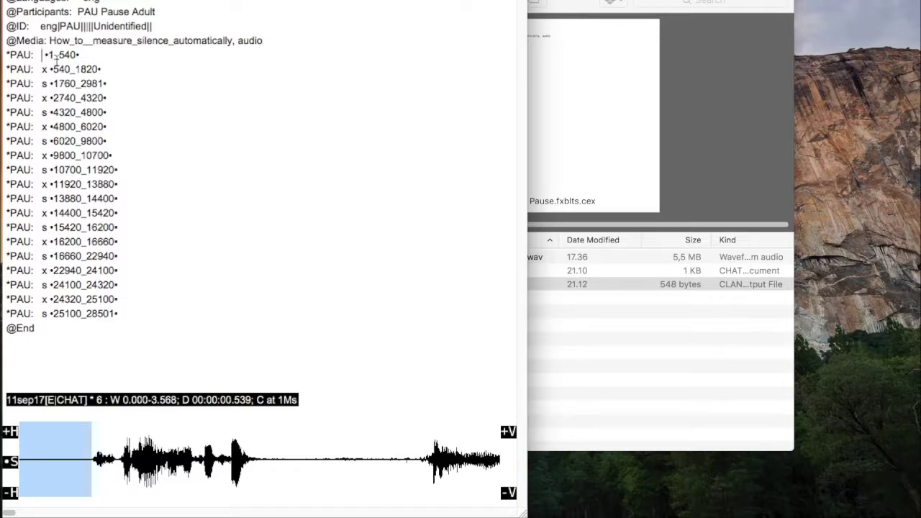
pyautogui.write('()')
pyautogui.press('Left')
pyautogui.press('Left')
pyautogui.write('0.5')
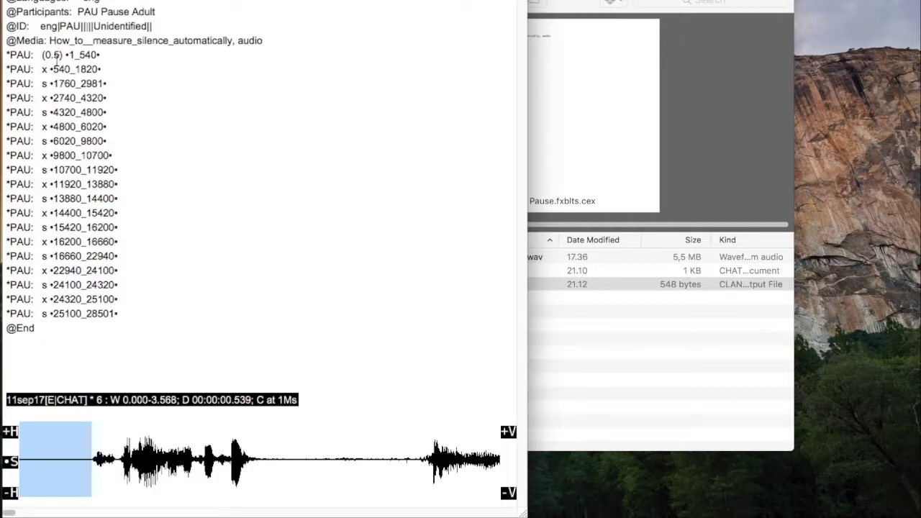
# Read the third pause line's 1760_2981 duration and replace its s with (1.2)
pyautogui.click(69, 84)
pyautogui.keyDown('super'); pyautogui.click(77, 84); pyautogui.keyUp('super')
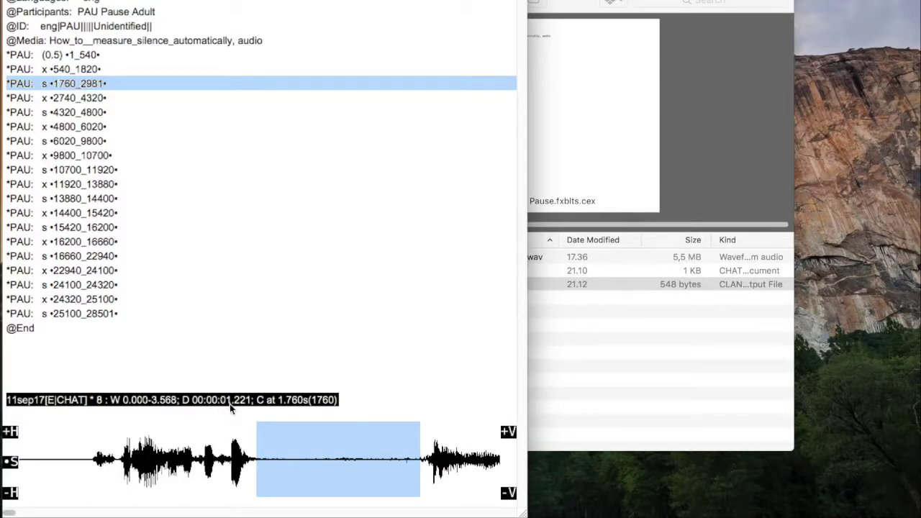
pyautogui.click(48, 85)
pyautogui.press('BackSpace')
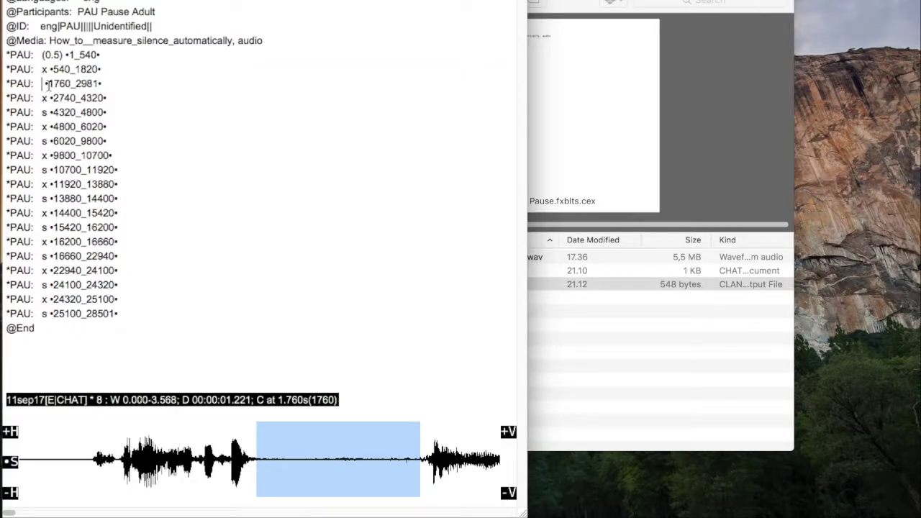
pyautogui.write('()')
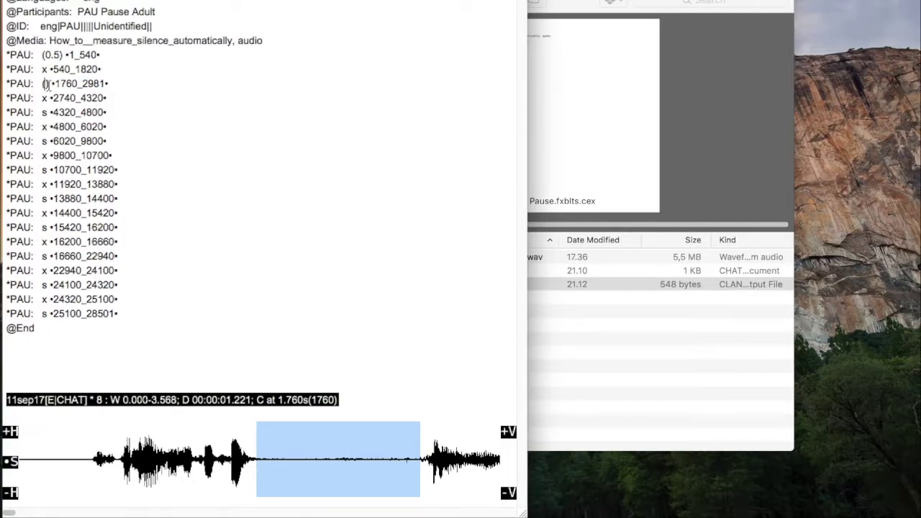
pyautogui.write('1.2')
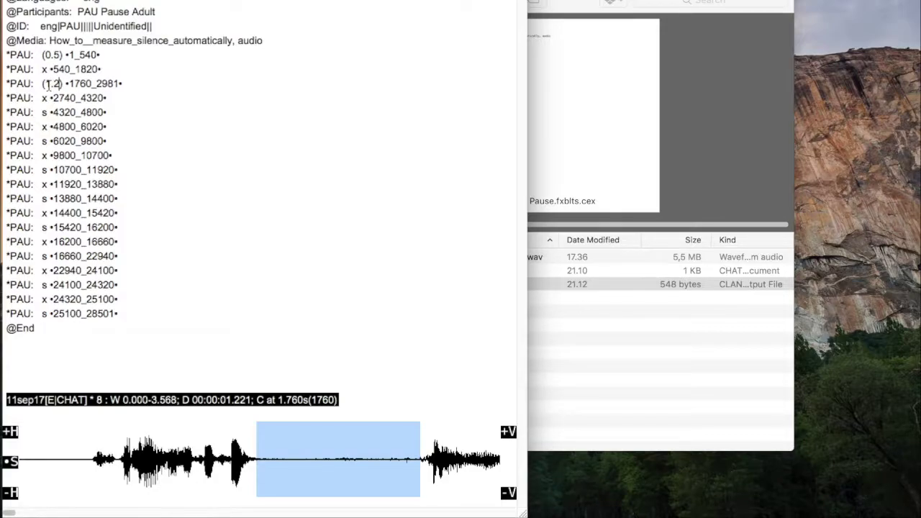
pyautogui.click(72, 112)
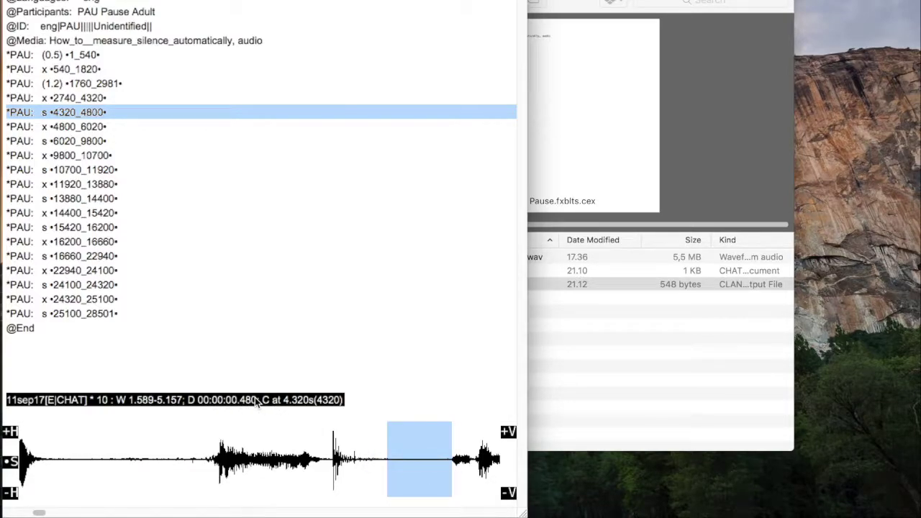
# Save the edited transcript to Pause.fxblts.cex with Cmd+S and File > Save
pyautogui.click(146, 175)
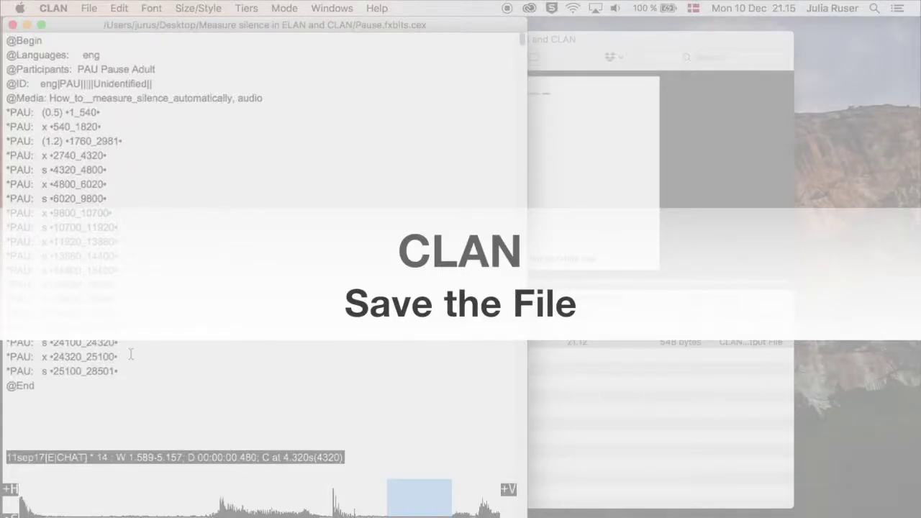
pyautogui.press('super+s')
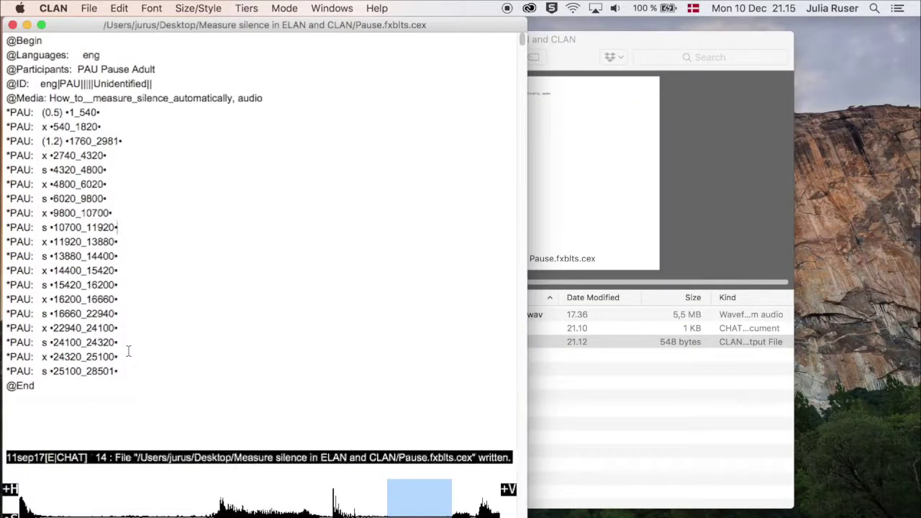
pyautogui.click(89, 7)
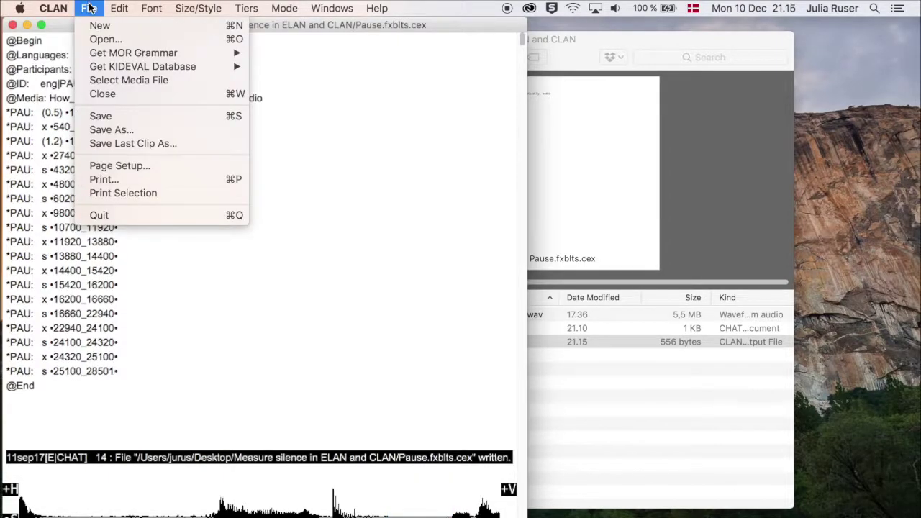
pyautogui.click(140, 115)
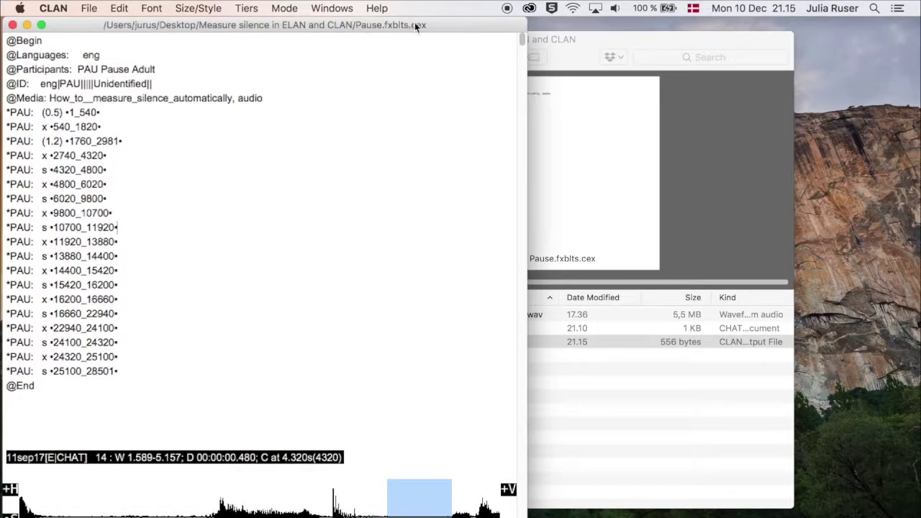
pyautogui.click(89, 9)
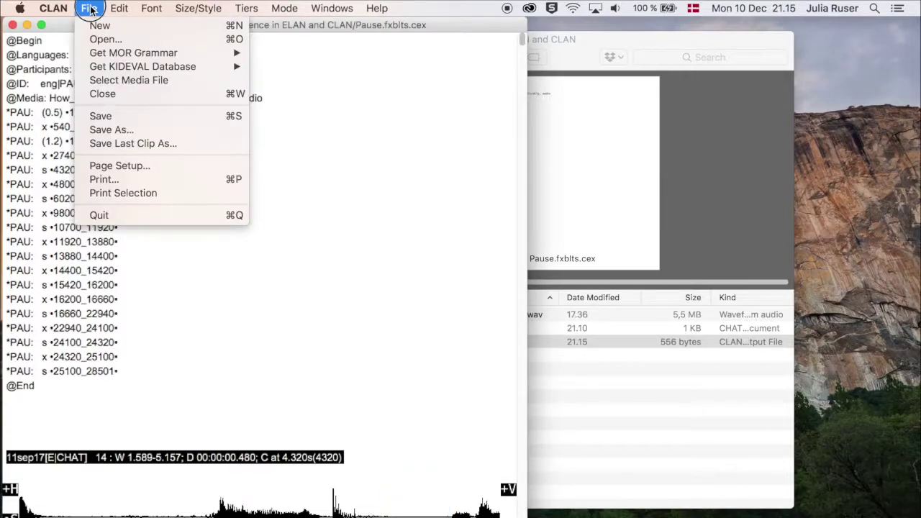
# Save the transcript under the new name Pause-fixed.cha and close its window
pyautogui.click(114, 131)
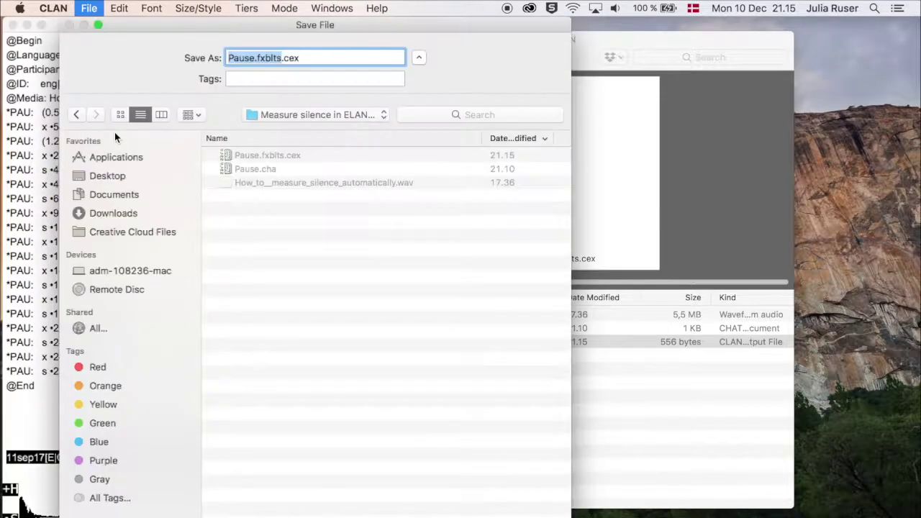
pyautogui.click(280, 59)
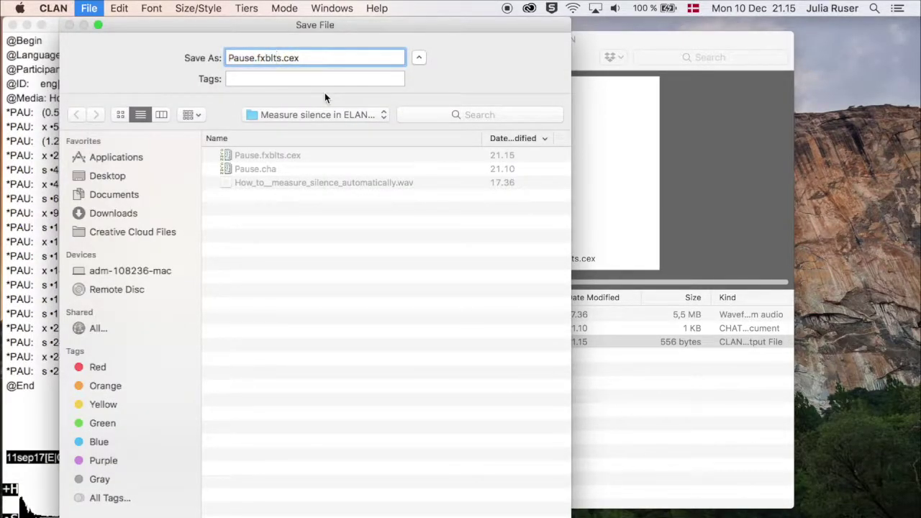
pyautogui.press('BackSpace')
pyautogui.press('BackSpace')
pyautogui.press('BackSpace')
pyautogui.press('BackSpace')
pyautogui.press('BackSpace')
pyautogui.press('BackSpace')
pyautogui.press('BackSpace')
pyautogui.write('-fixed')
pyautogui.click(314, 58)
pyautogui.press('BackSpace')
pyautogui.press('BackSpace')
pyautogui.write('ha')
pyautogui.press('Return')
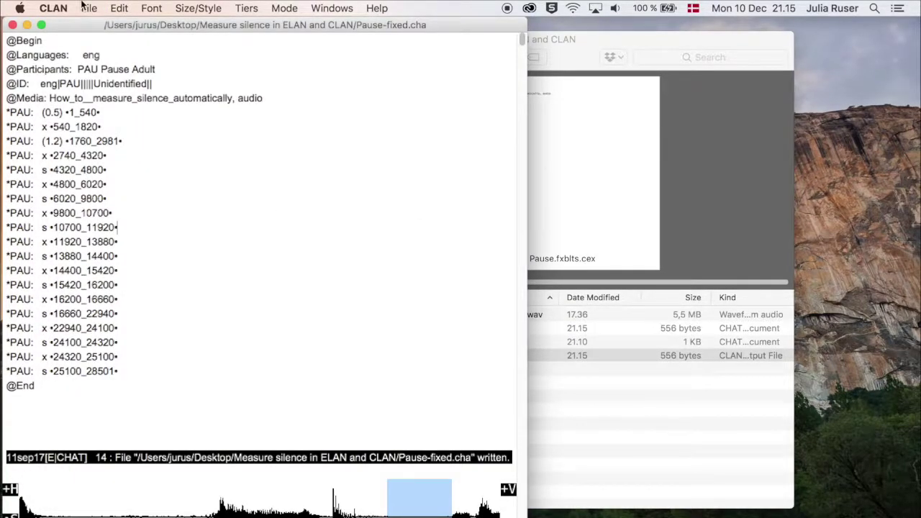
pyautogui.click(12, 26)
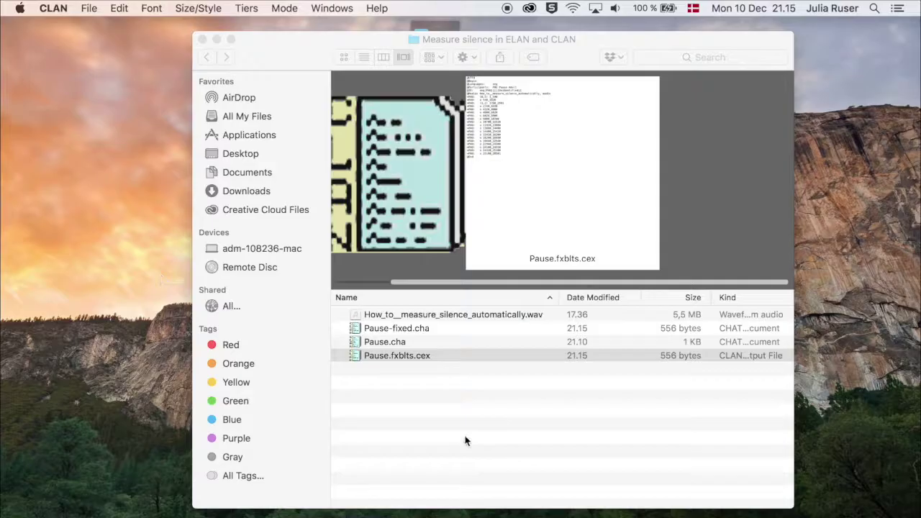